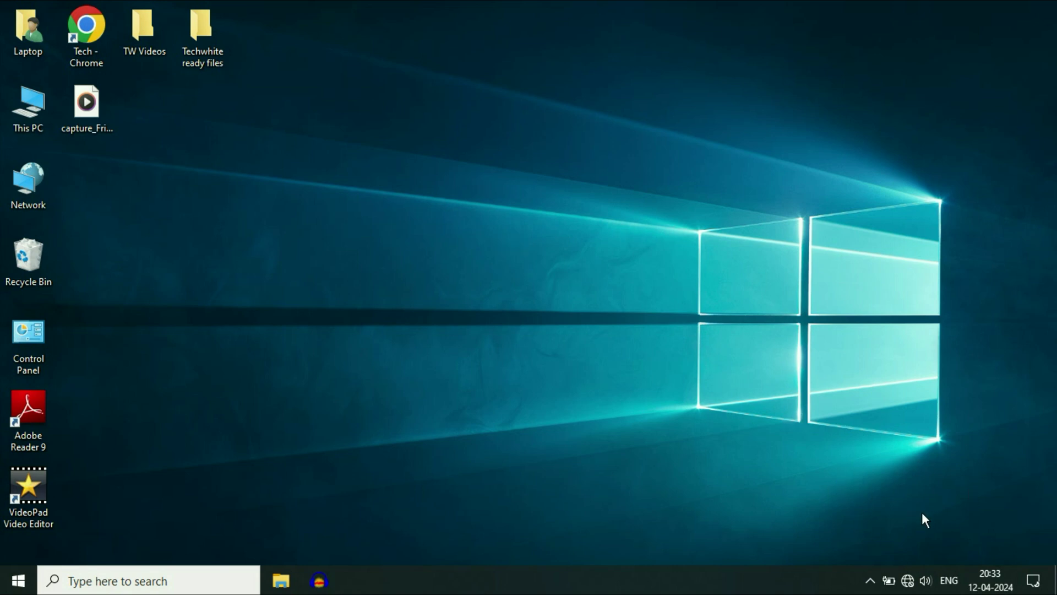
- Open the Network & Internet settings in a maximized window and run the network troubleshooter on the Wi-Fi adapter
{"action": "right_click", "coordinate": [909, 581]}
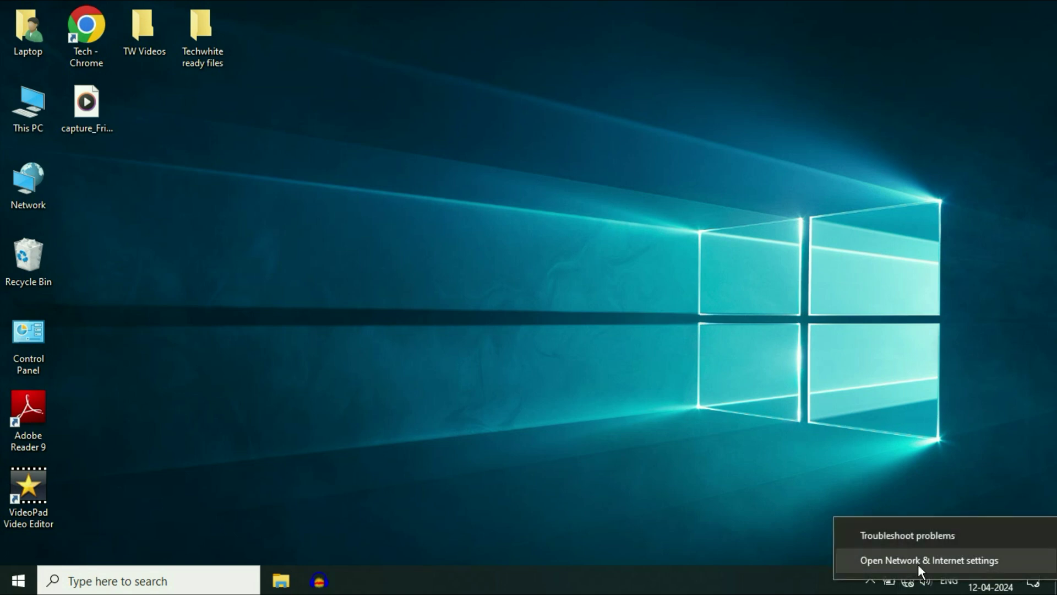
{"action": "left_click", "coordinate": [995, 562]}
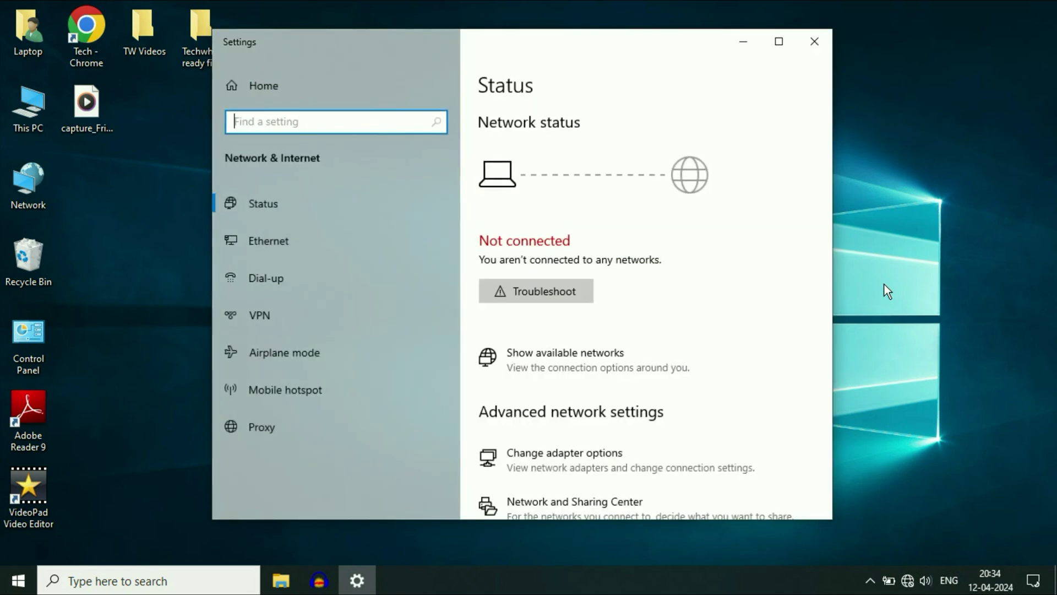
{"action": "left_click", "coordinate": [780, 46]}
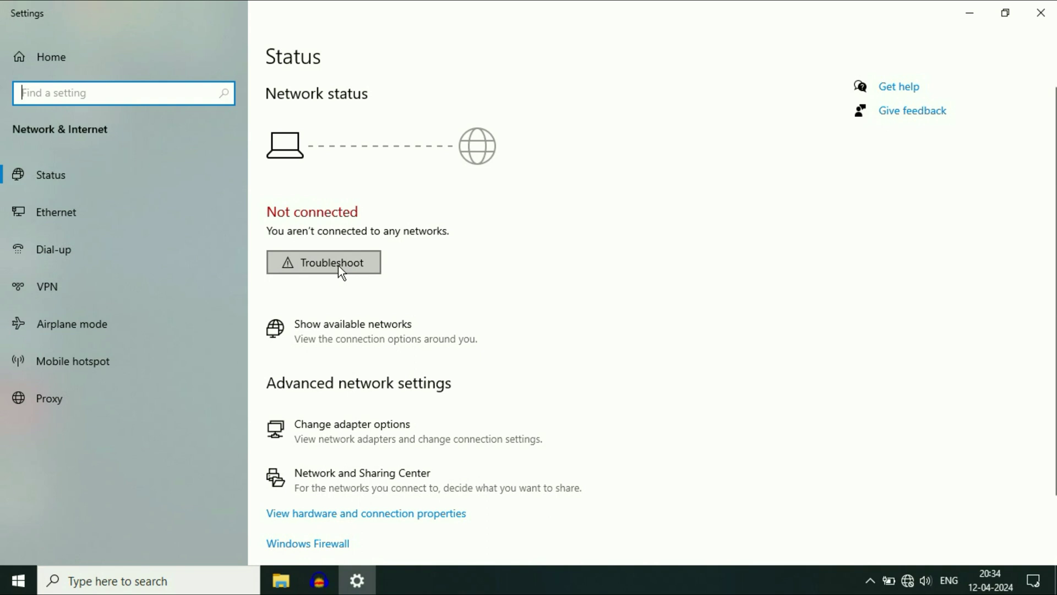
{"action": "left_click", "coordinate": [311, 266]}
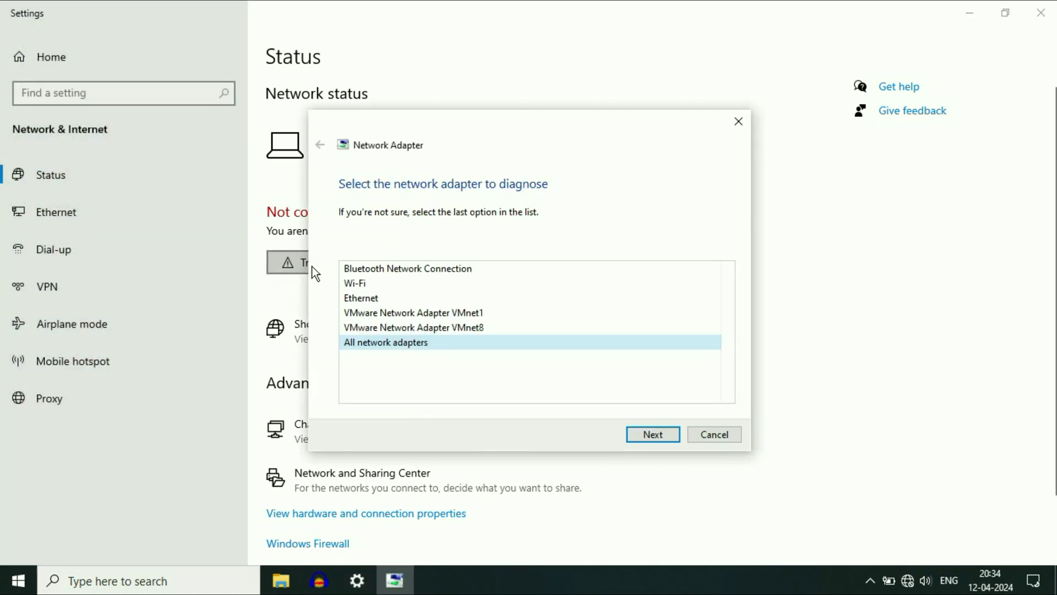
{"action": "left_click", "coordinate": [364, 284]}
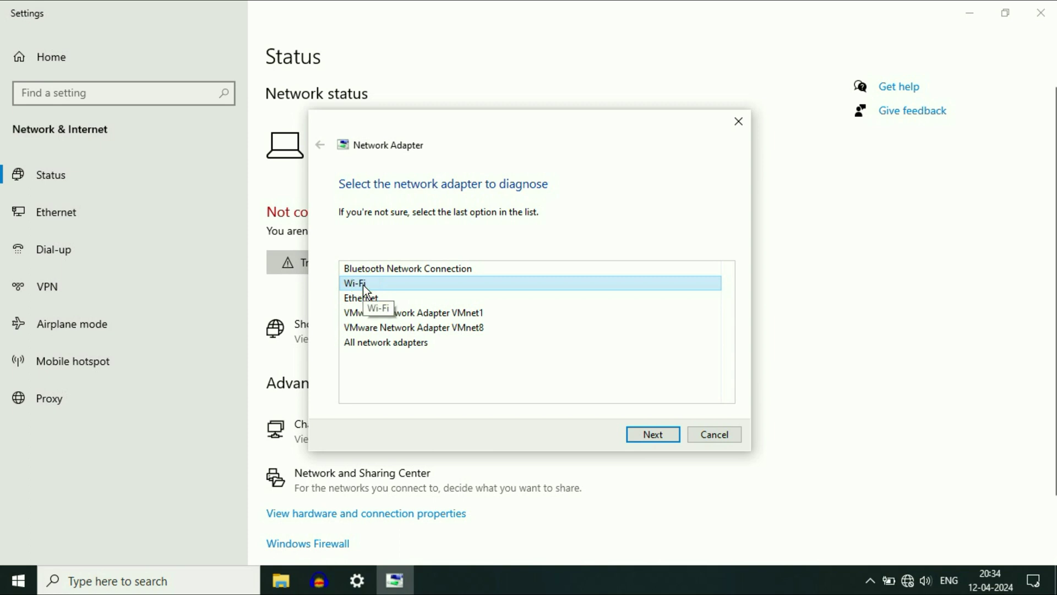
{"action": "left_click", "coordinate": [655, 435]}
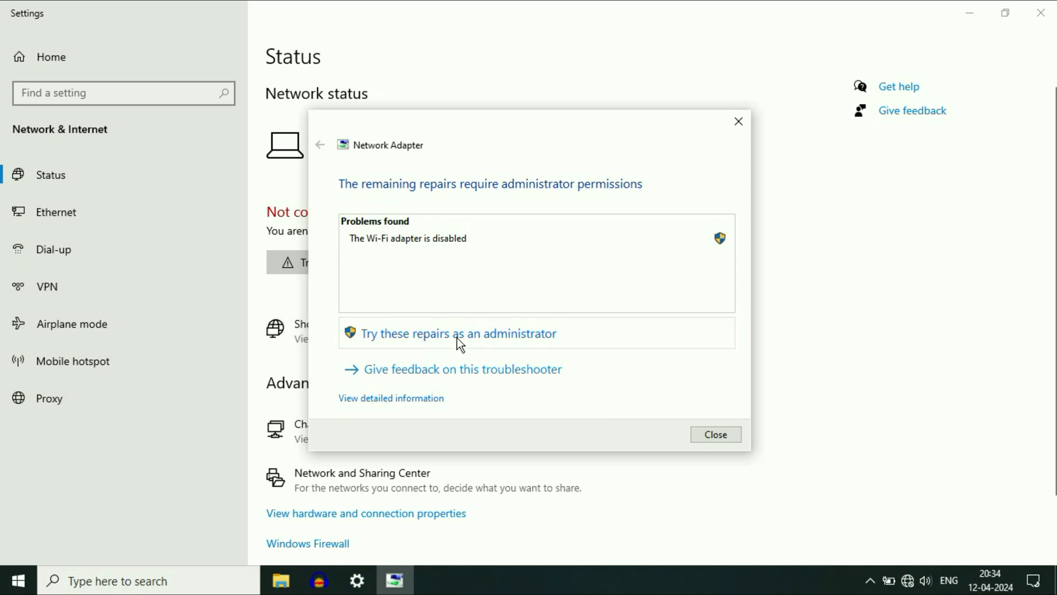
- Let the troubleshooter try the Wi-Fi adapter repairs as an administrator, and close it when the repairs are done
{"action": "left_click", "coordinate": [556, 338]}
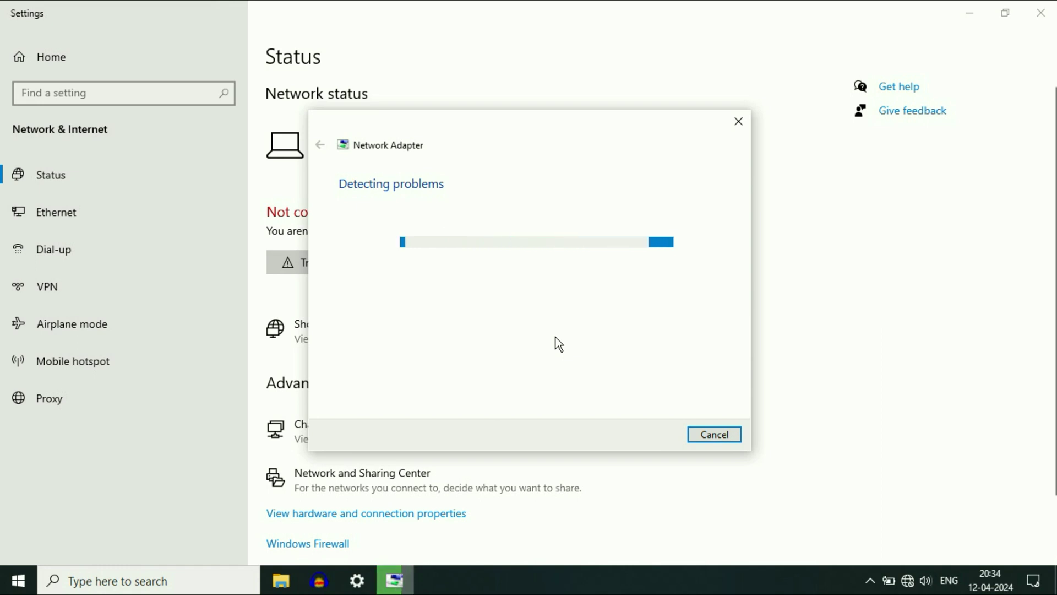
{"action": "left_click_drag", "start_coordinate": [474, 131], "coordinate": [661, 119]}
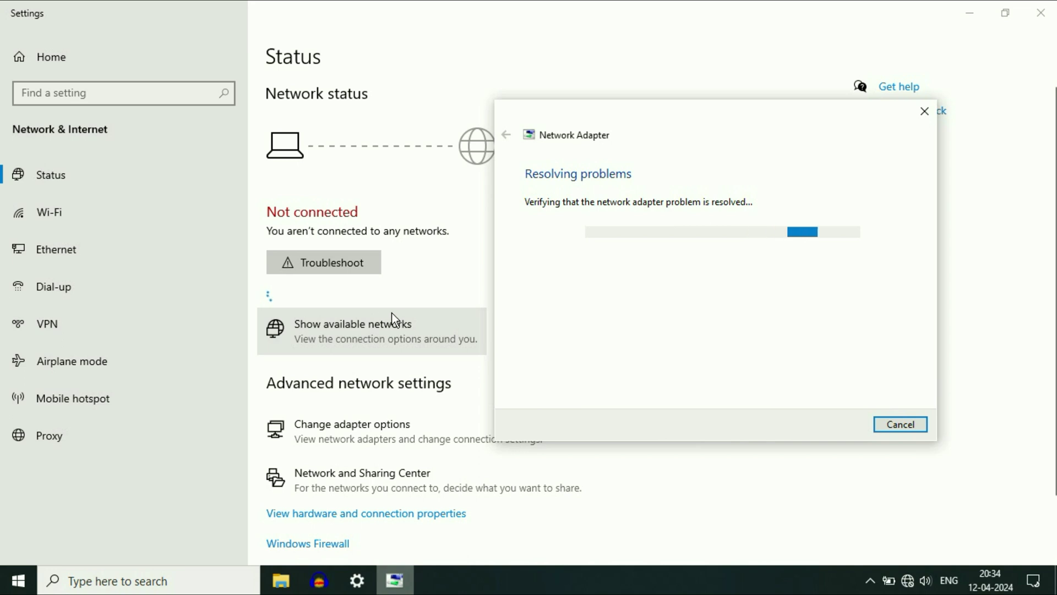
{"action": "left_click", "coordinate": [908, 580]}
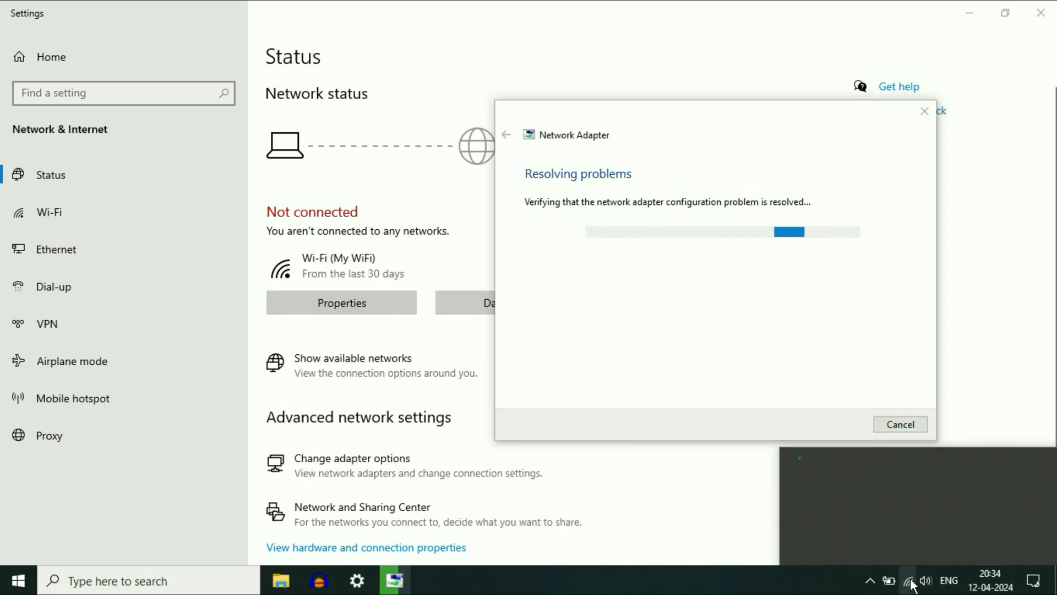
{"action": "left_click", "coordinate": [638, 125]}
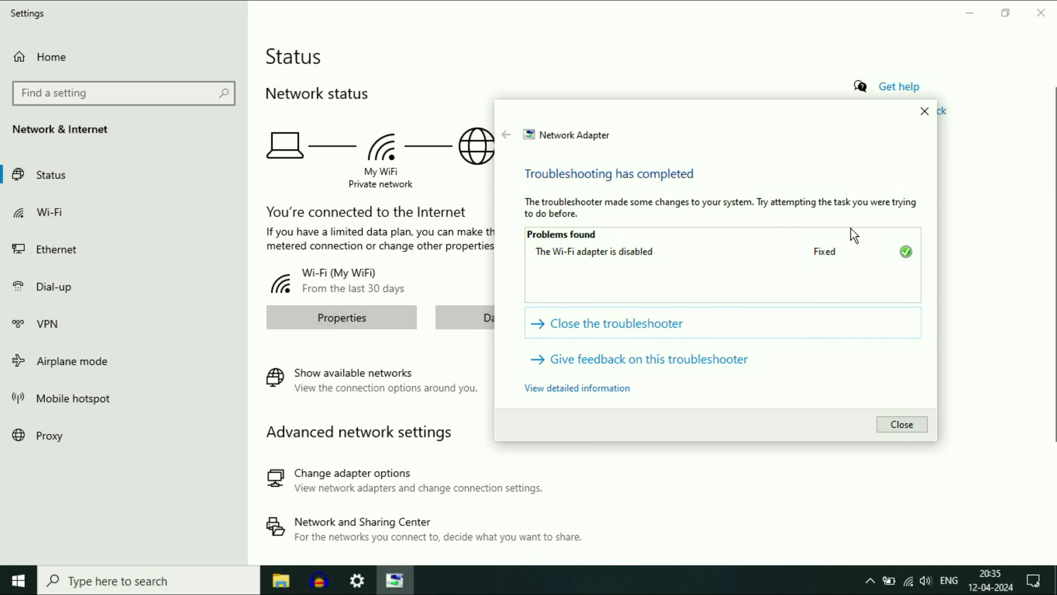
{"action": "left_click", "coordinate": [904, 427]}
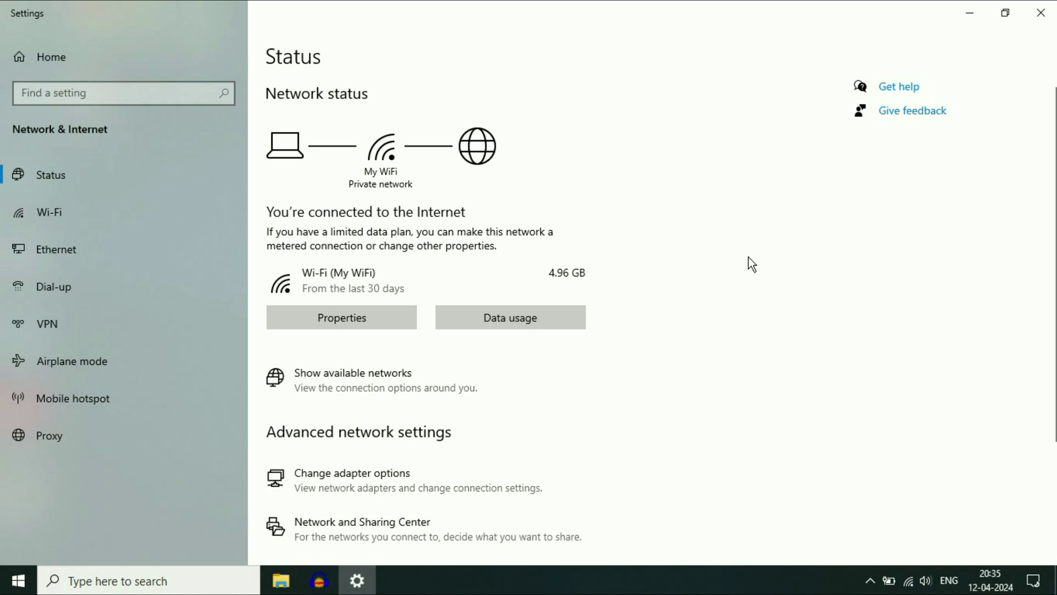
- Disable and re-enable the Wi-Fi adapter in the adapter options, and close the Network Connections window
{"action": "scroll", "coordinate": [751, 264], "scroll_direction": "down", "scroll_amount": 3}
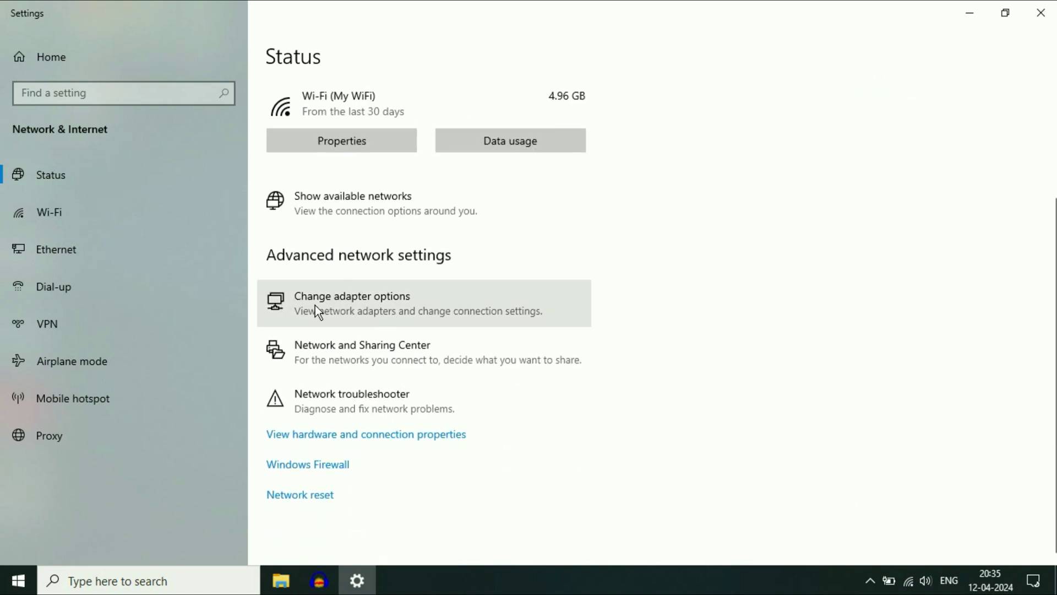
{"action": "left_click", "coordinate": [396, 306]}
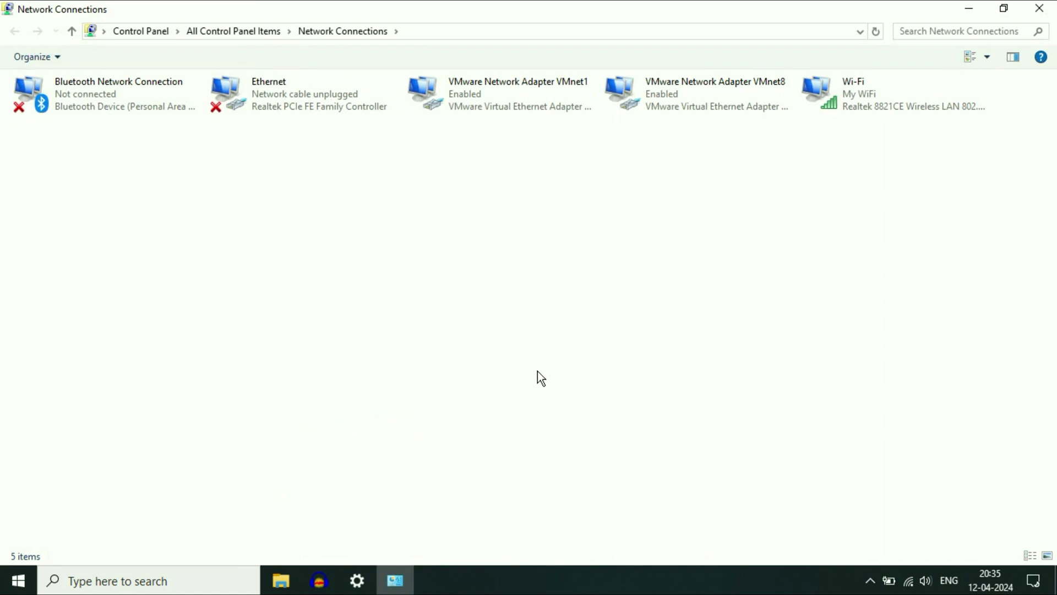
{"action": "right_click", "coordinate": [852, 92]}
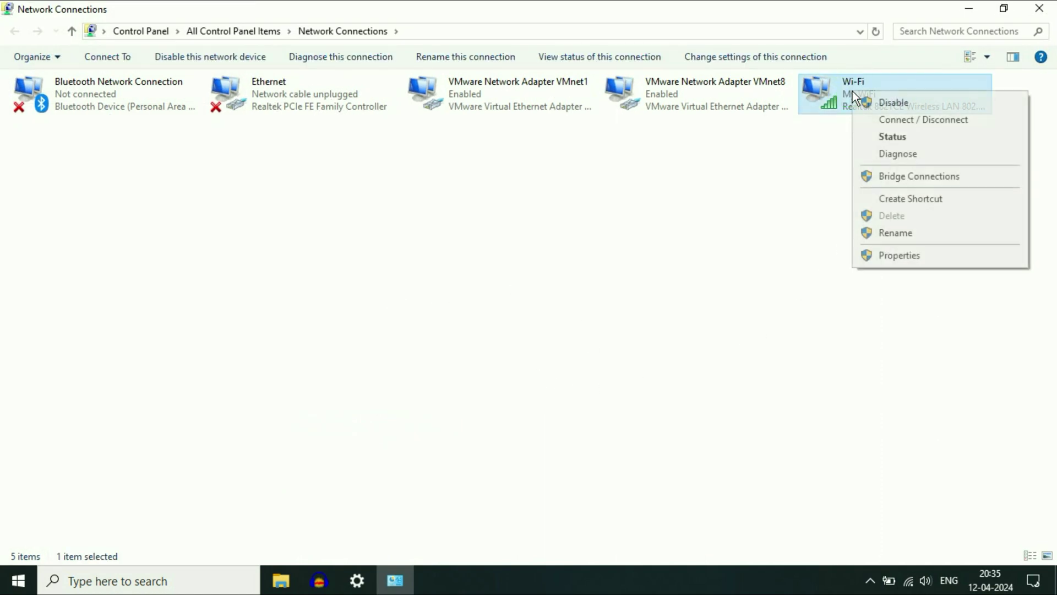
{"action": "left_click", "coordinate": [884, 103]}
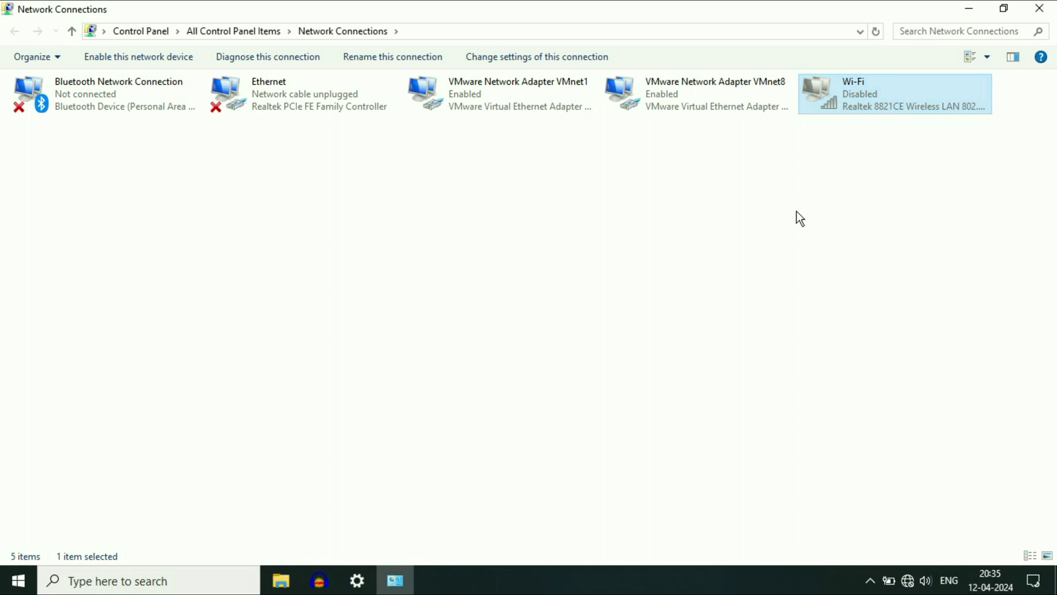
{"action": "right_click", "coordinate": [845, 96]}
{"action": "left_click", "coordinate": [875, 108]}
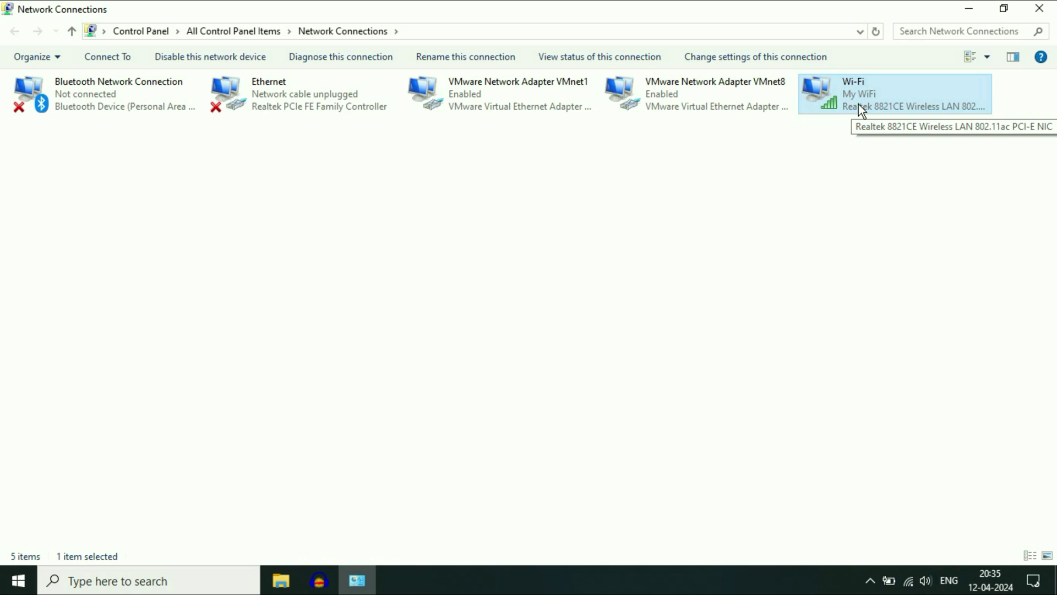
{"action": "left_click", "coordinate": [1040, 15]}
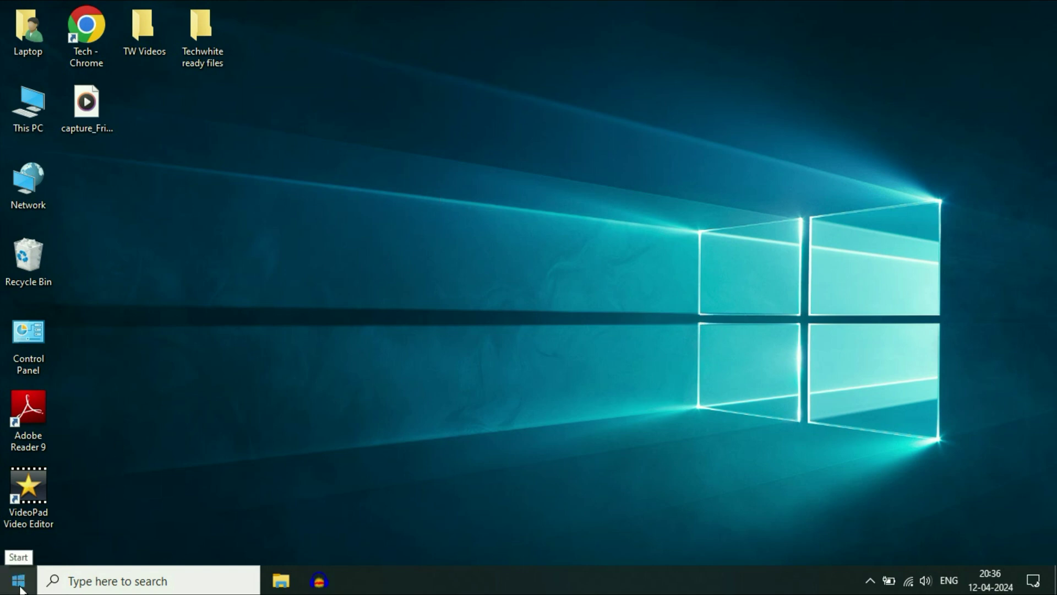
- Open the Services console and bring up the properties of the WLAN AutoConfig service
{"action": "left_click", "coordinate": [128, 587]}
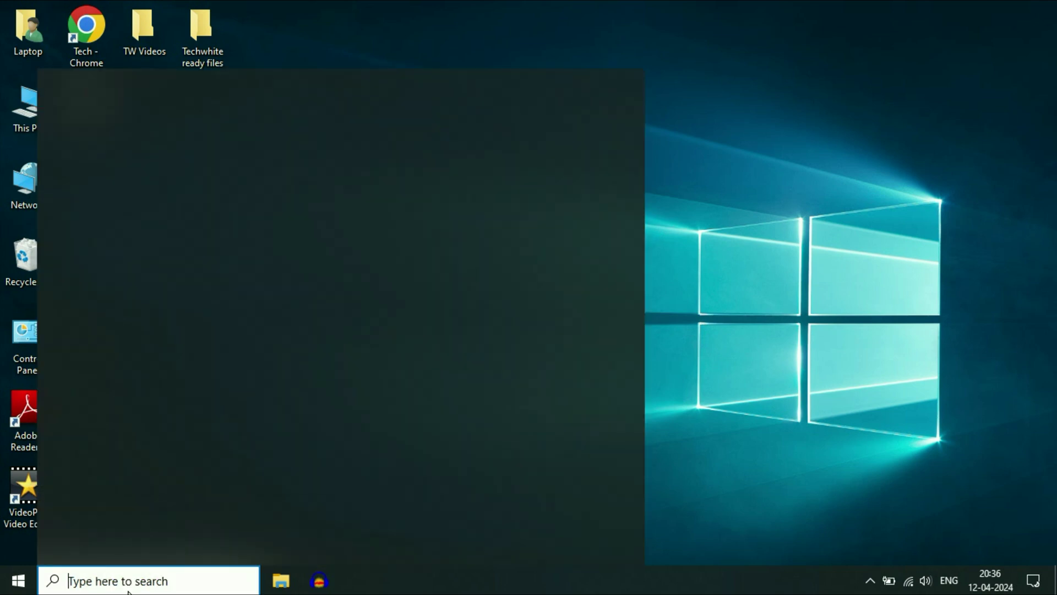
{"action": "type", "text": "serv"}
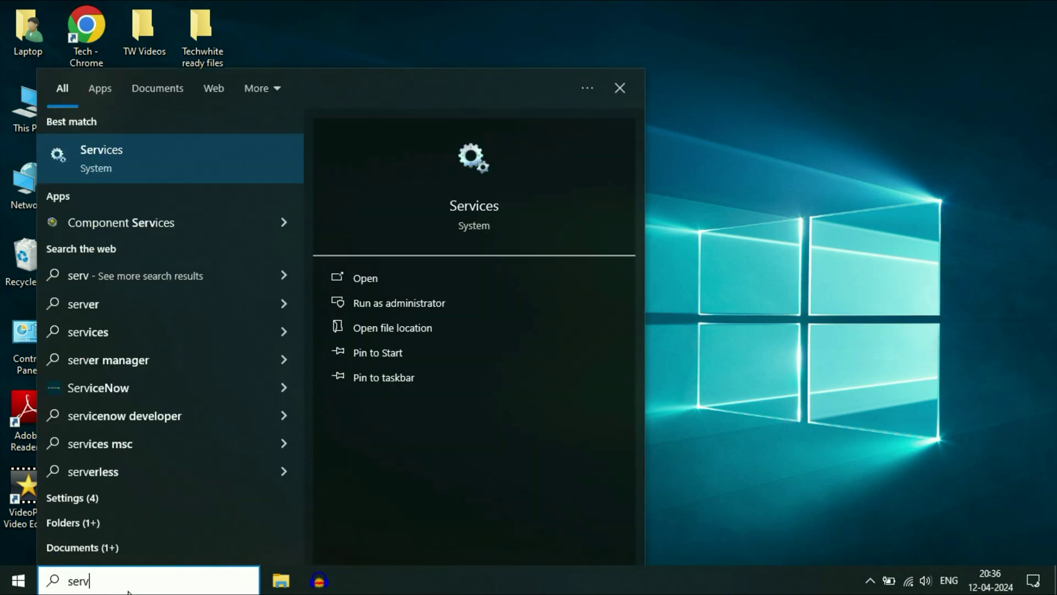
{"action": "left_click", "coordinate": [138, 168]}
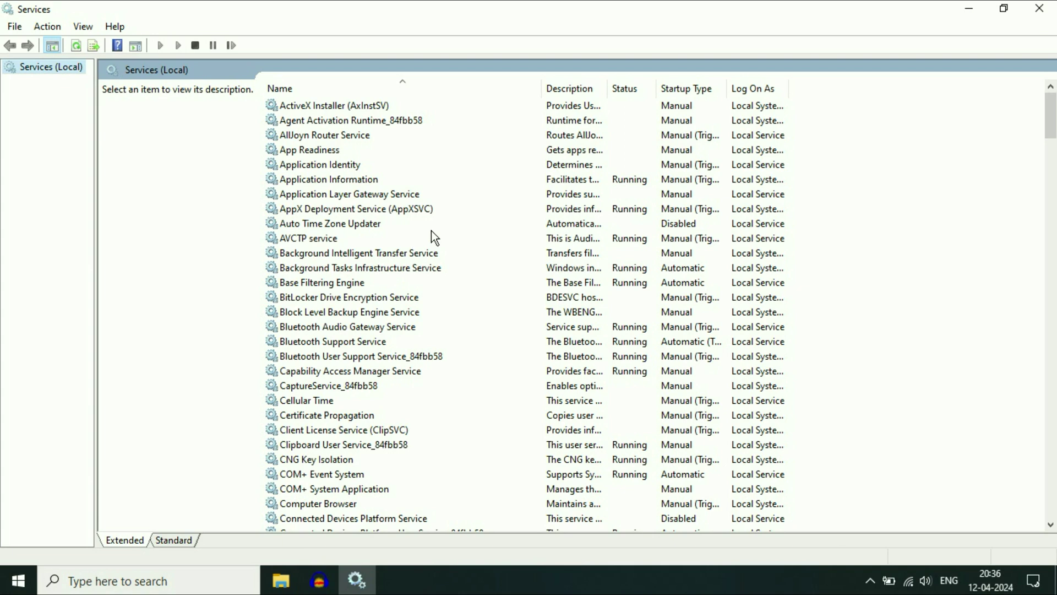
{"action": "left_click", "coordinate": [375, 283]}
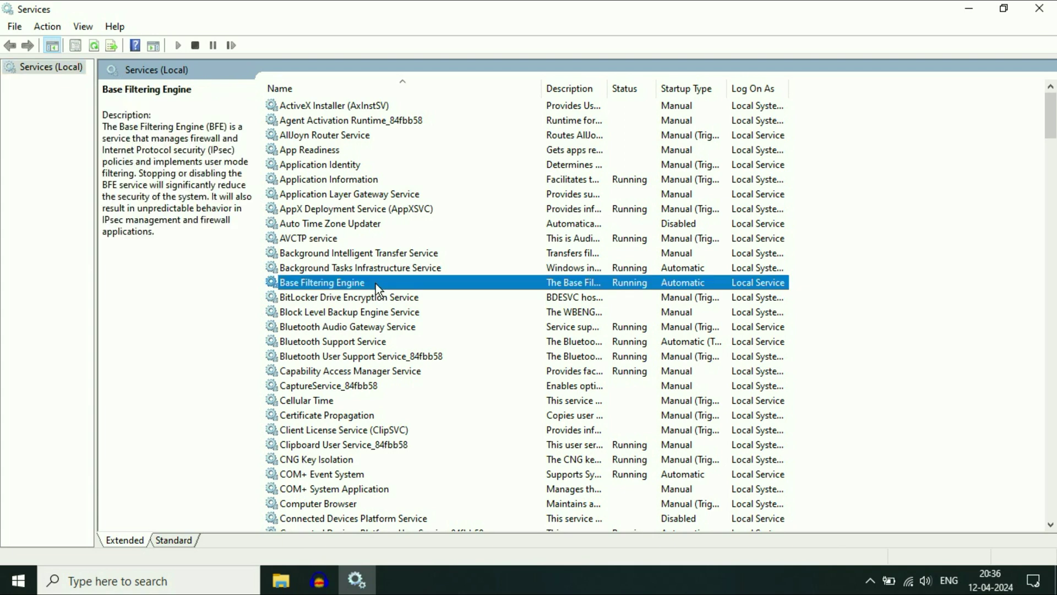
{"action": "key", "text": "w"}
{"action": "key", "text": "l"}
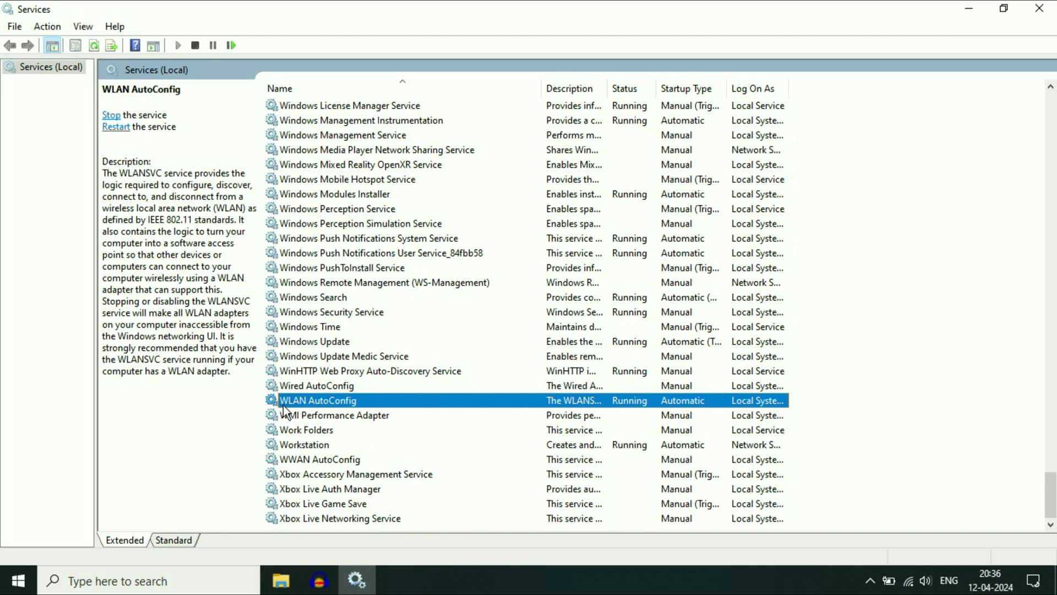
{"action": "right_click", "coordinate": [348, 397]}
{"action": "left_click", "coordinate": [397, 364]}
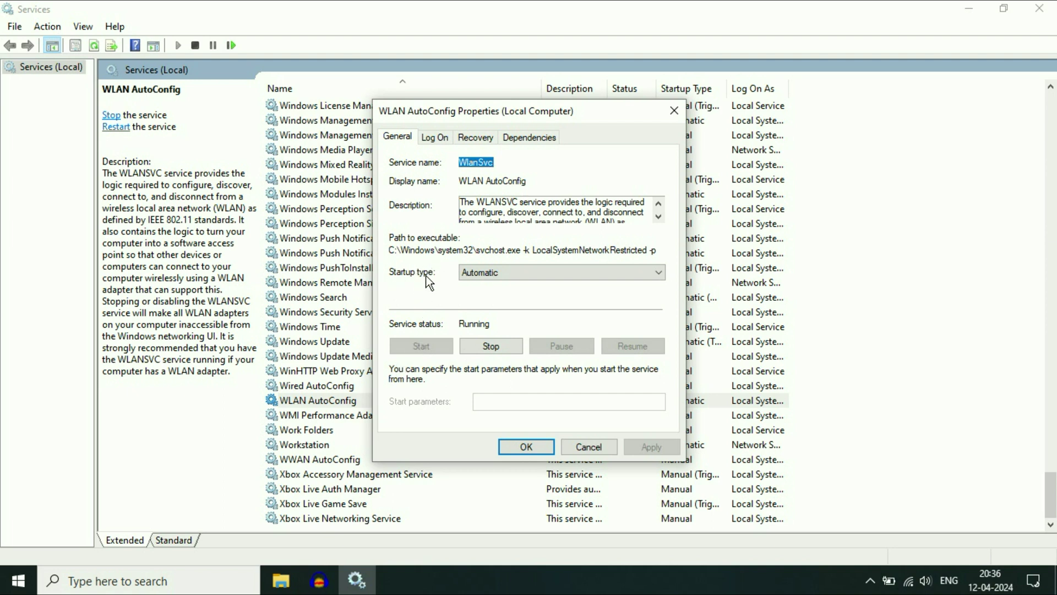
- Set the WLAN AutoConfig service's startup type to Automatic, apply the setting and close its properties
{"action": "left_click", "coordinate": [532, 275]}
{"action": "left_click", "coordinate": [492, 295]}
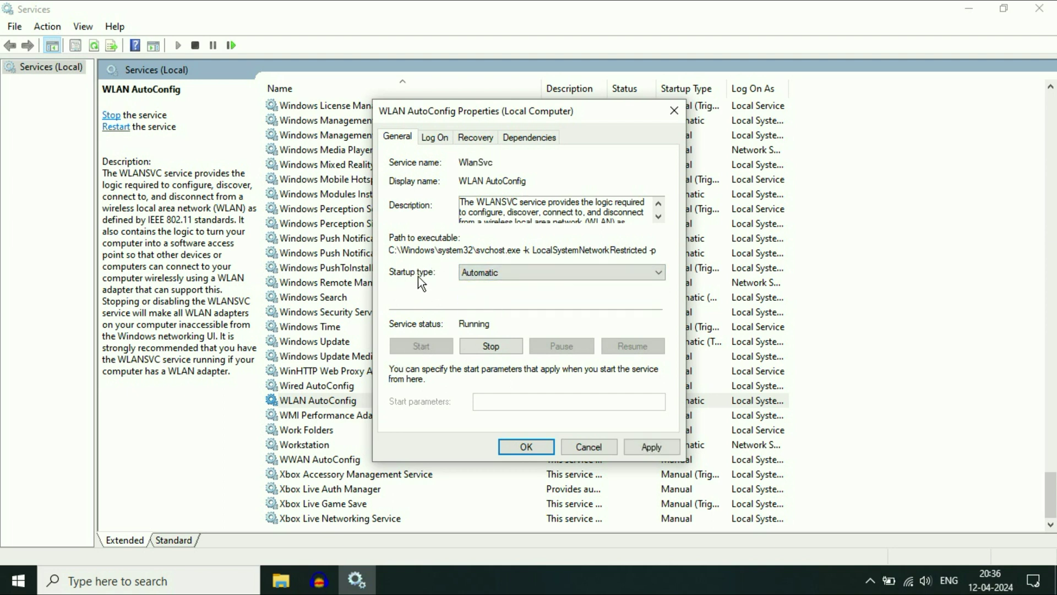
{"action": "left_click", "coordinate": [550, 270]}
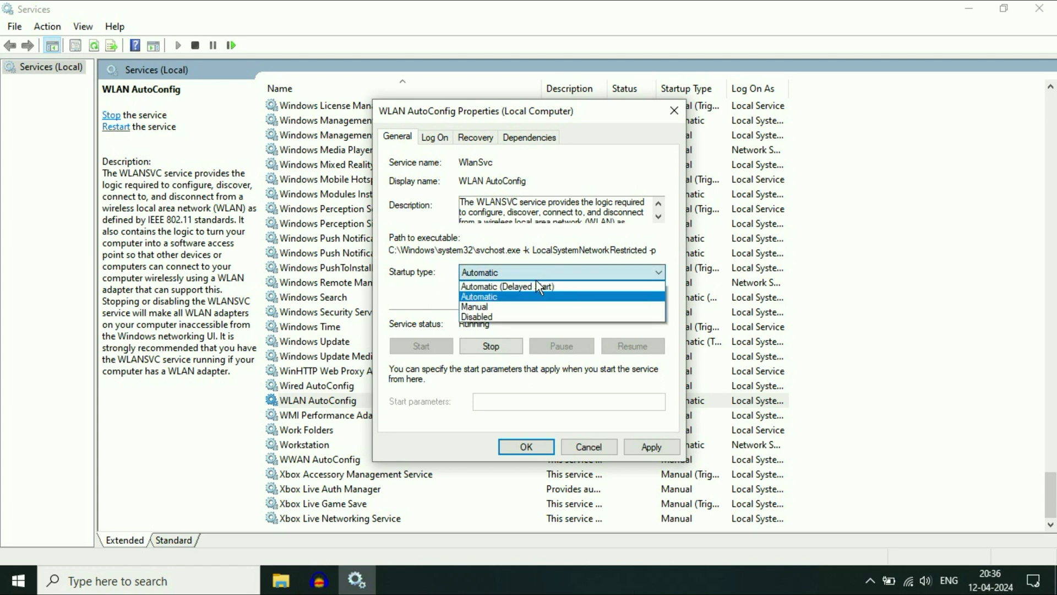
{"action": "left_click", "coordinate": [498, 302]}
{"action": "left_click", "coordinate": [526, 273]}
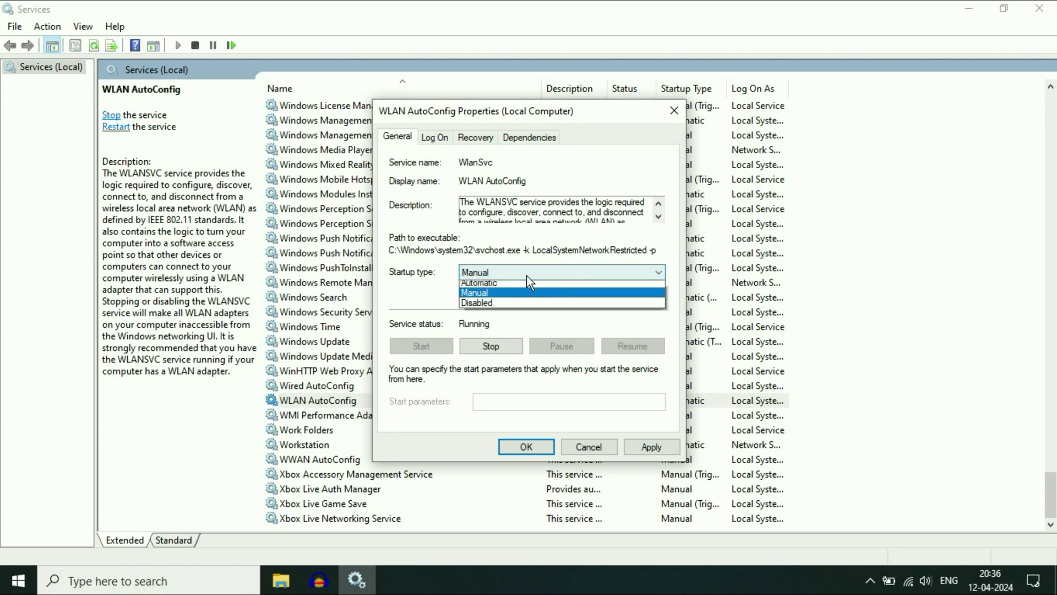
{"action": "left_click", "coordinate": [501, 295]}
{"action": "left_click", "coordinate": [653, 448]}
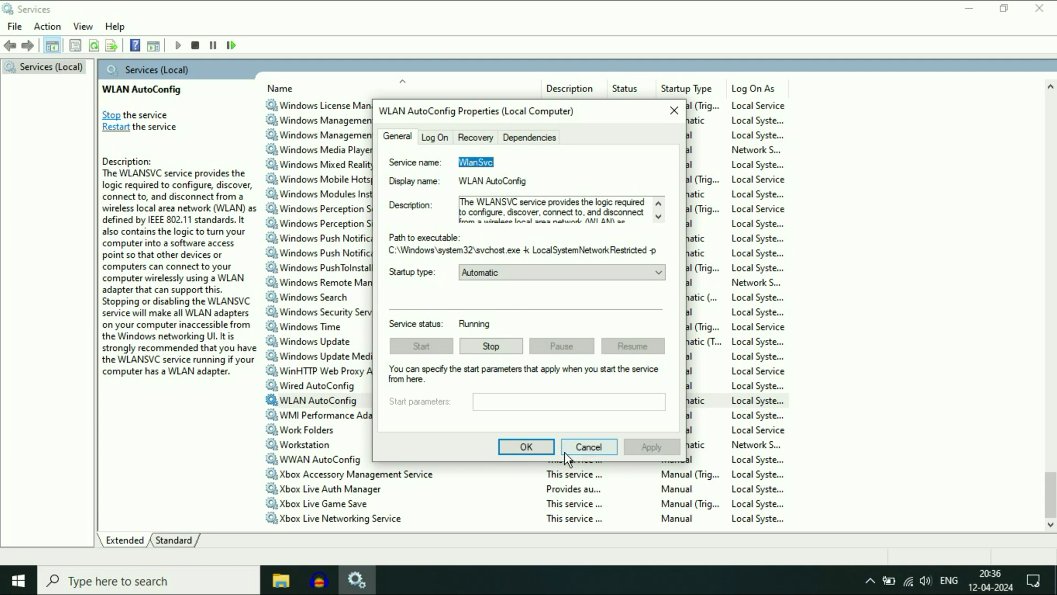
{"action": "left_click", "coordinate": [544, 450]}
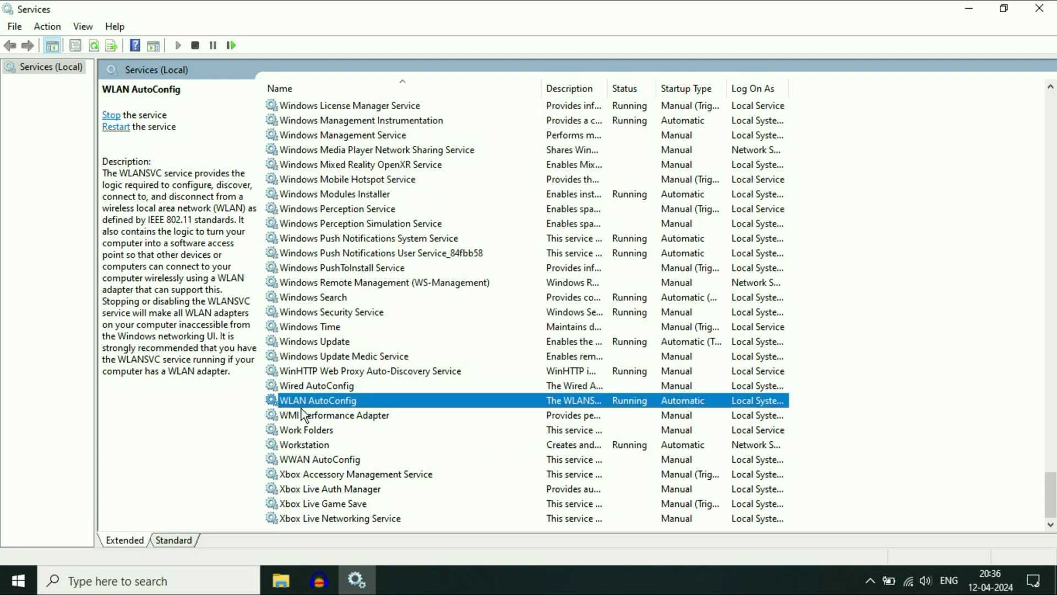
- Restart the WLAN AutoConfig service and close the Services console
{"action": "right_click", "coordinate": [348, 400]}
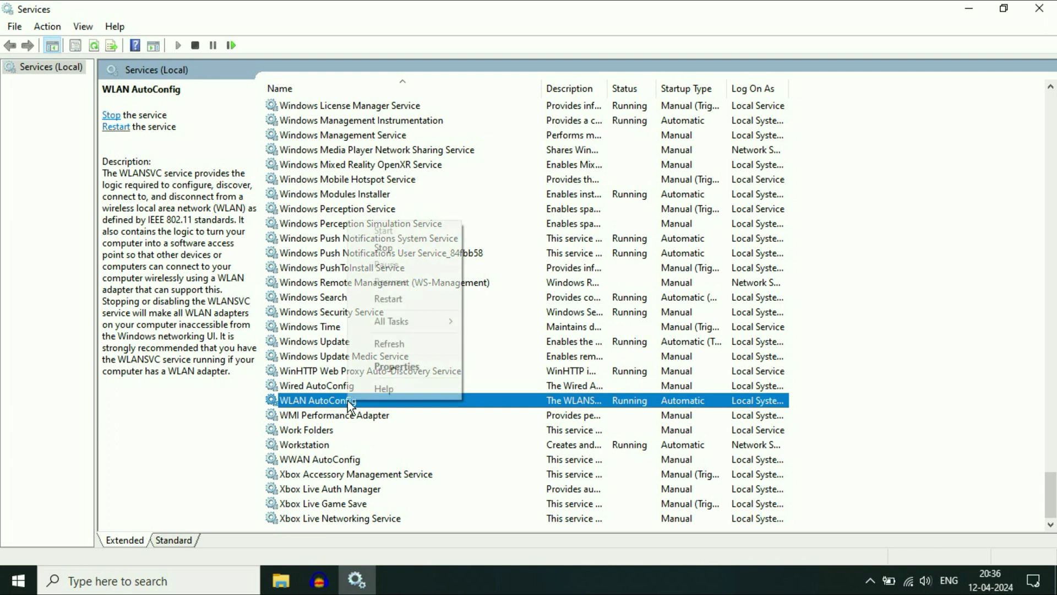
{"action": "left_click", "coordinate": [392, 303]}
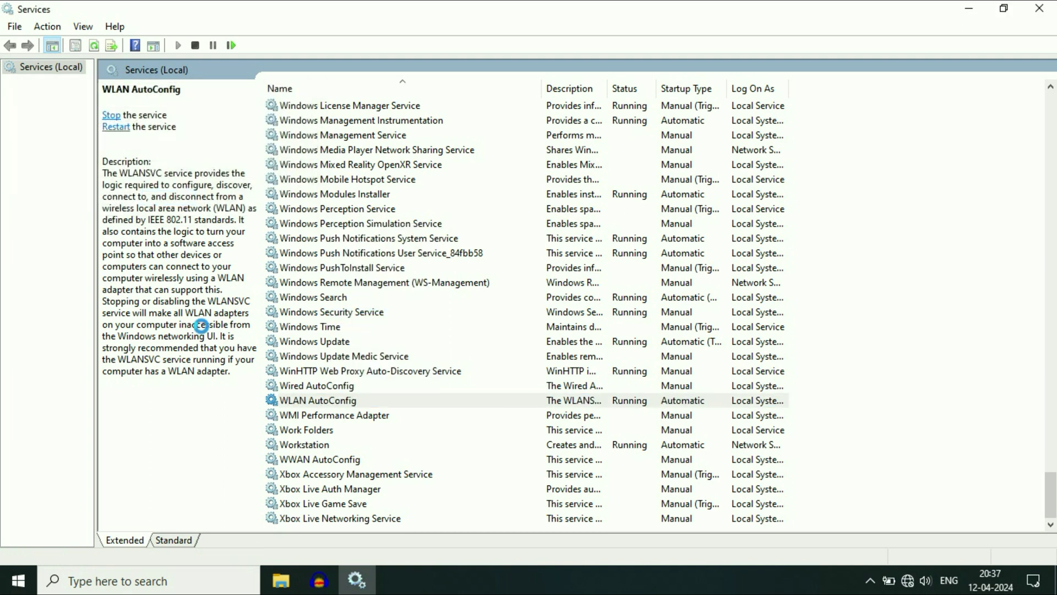
{"action": "left_click", "coordinate": [1040, 10]}
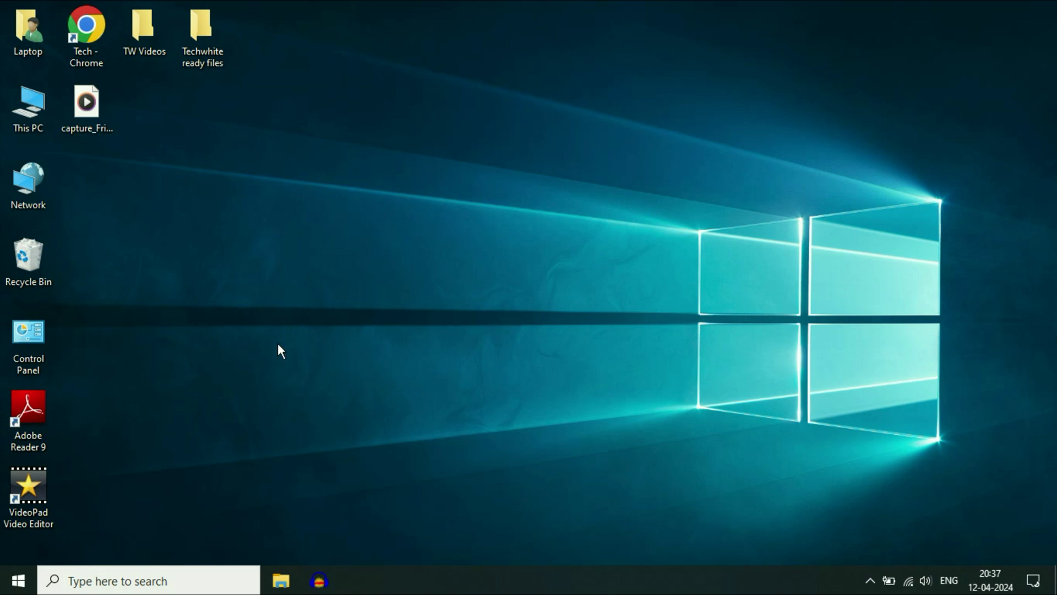
- Search Windows for the proxy settings and open them in a maximized window
{"action": "left_click", "coordinate": [72, 581]}
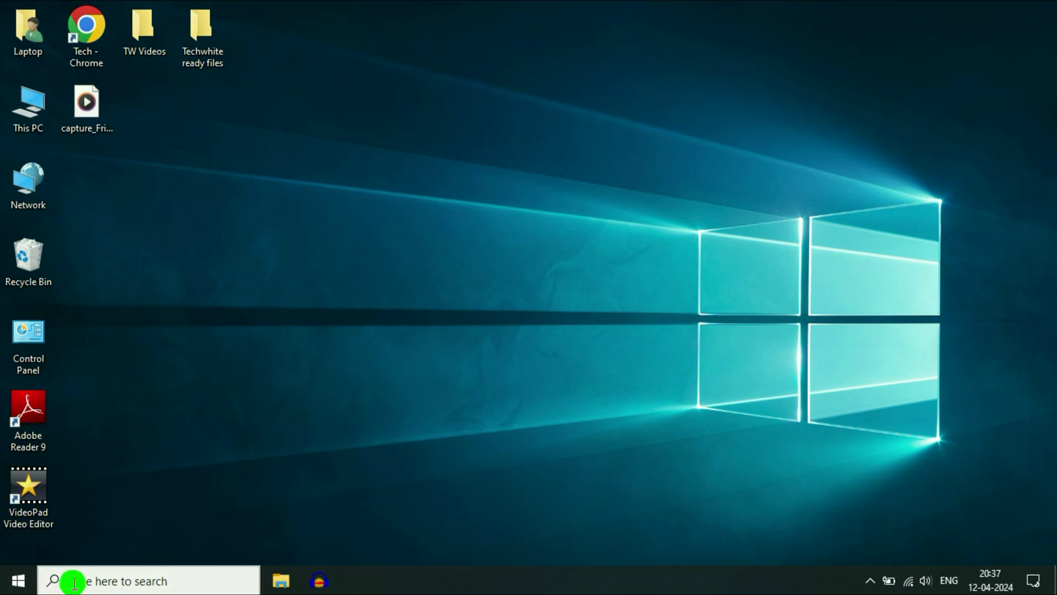
{"action": "type", "text": "prox"}
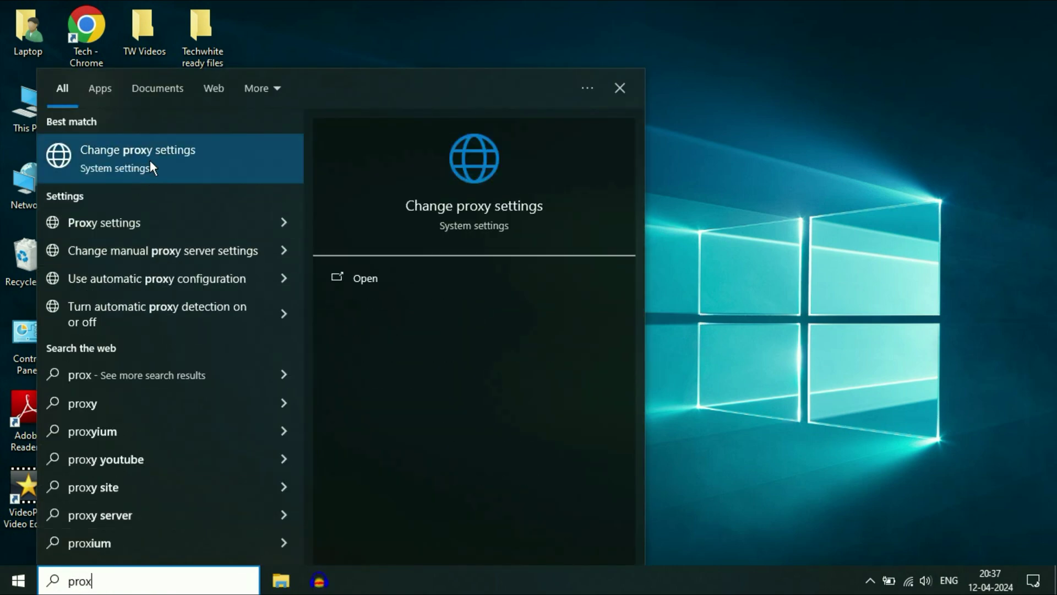
{"action": "left_click", "coordinate": [175, 156]}
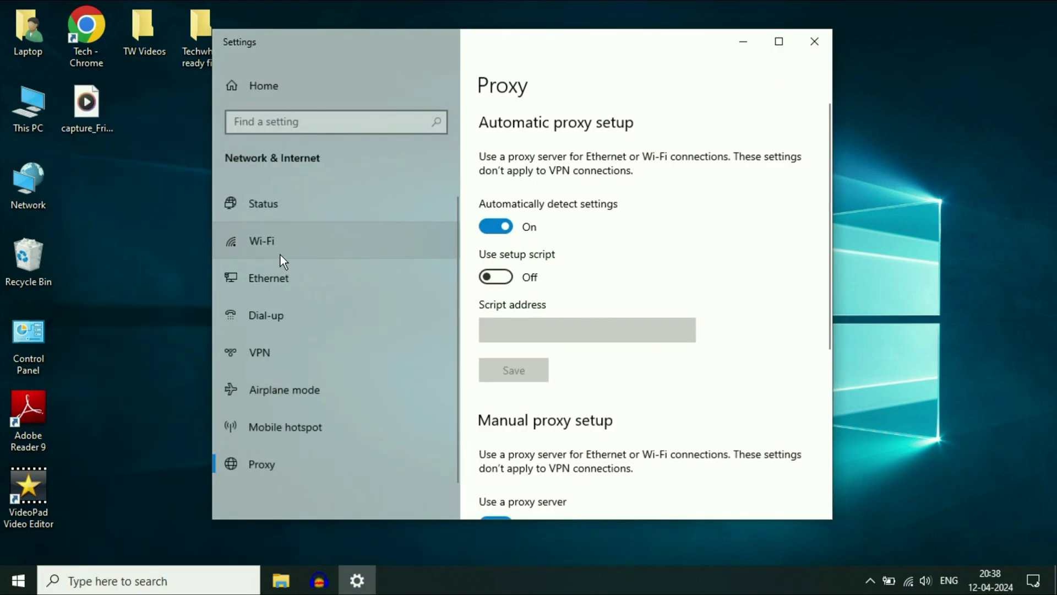
{"action": "left_click", "coordinate": [779, 42]}
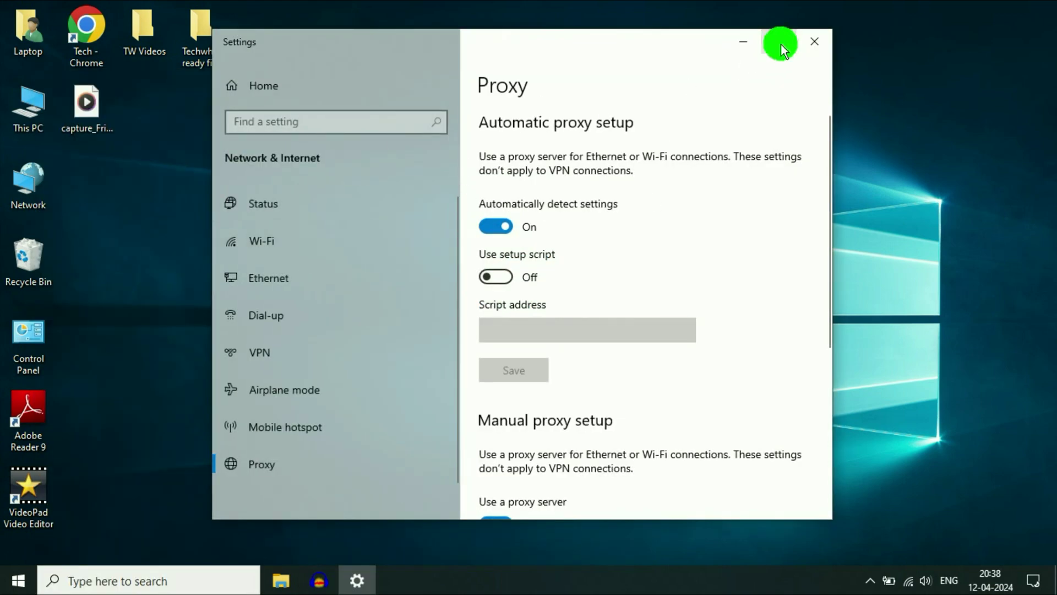
- Examine the manual proxy setup section of the proxy settings, including the proxy server switch
{"action": "scroll", "coordinate": [589, 223], "scroll_direction": "down", "scroll_amount": 3}
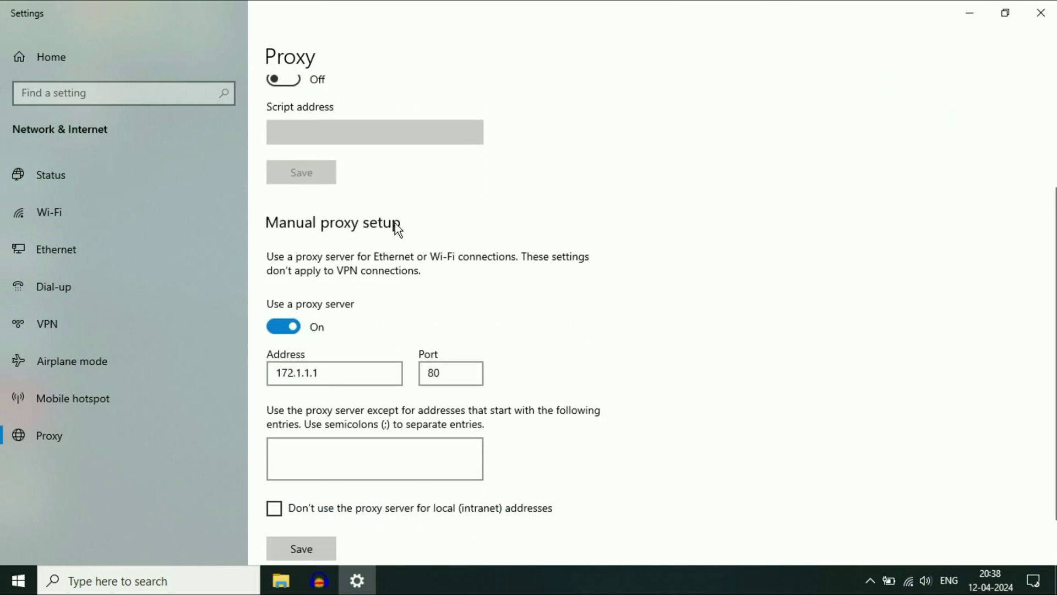
{"action": "scroll", "coordinate": [407, 237], "scroll_direction": "down", "scroll_amount": 1}
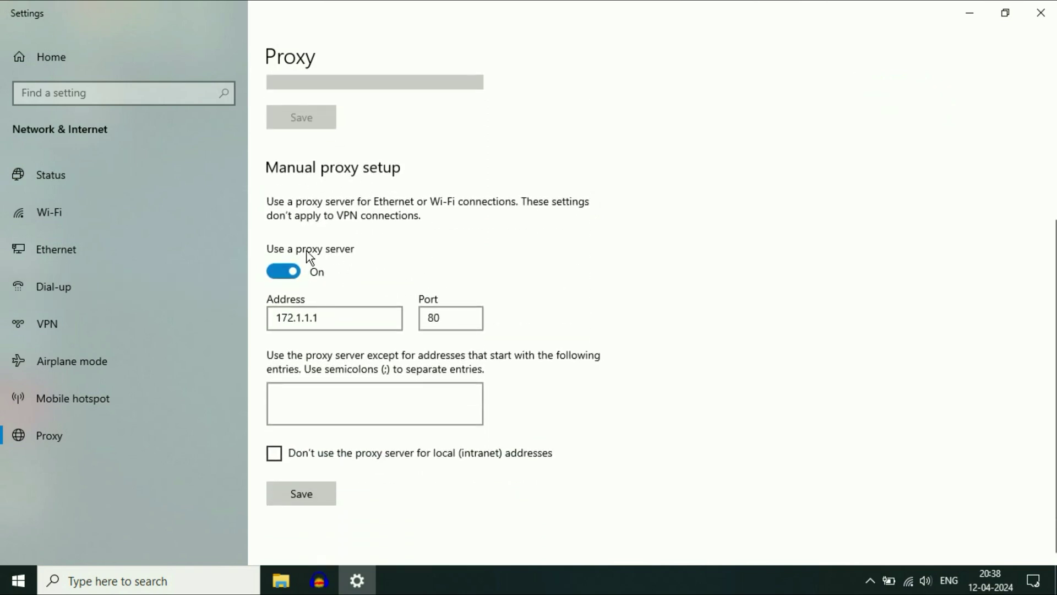
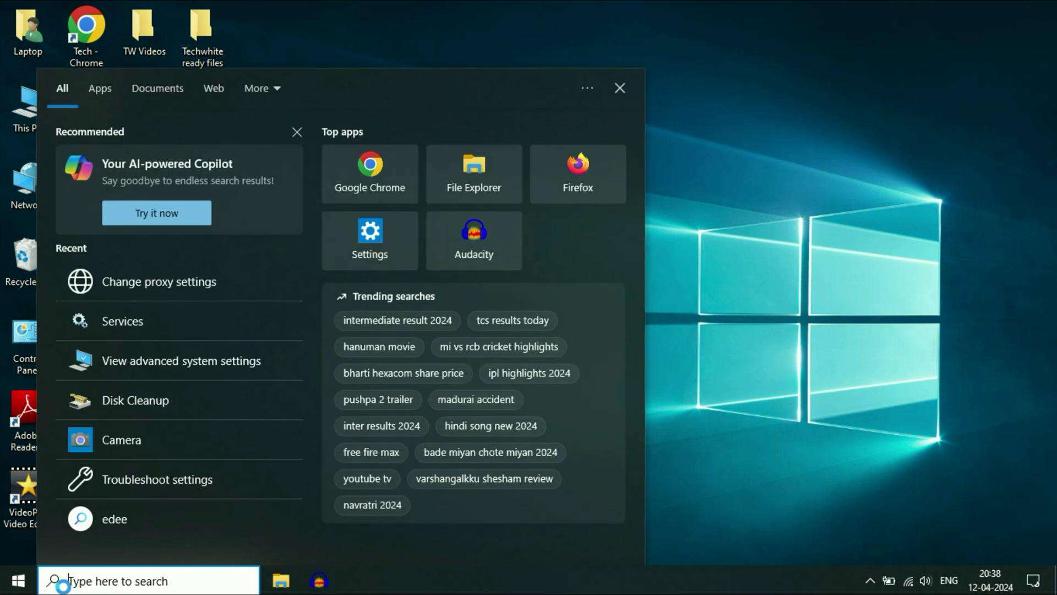
- Search Windows for cmd, run Command Prompt as administrator and move its window toward the middle of the desktop
{"action": "left_click", "coordinate": [22, 582]}
{"action": "type", "text": "cmd"}
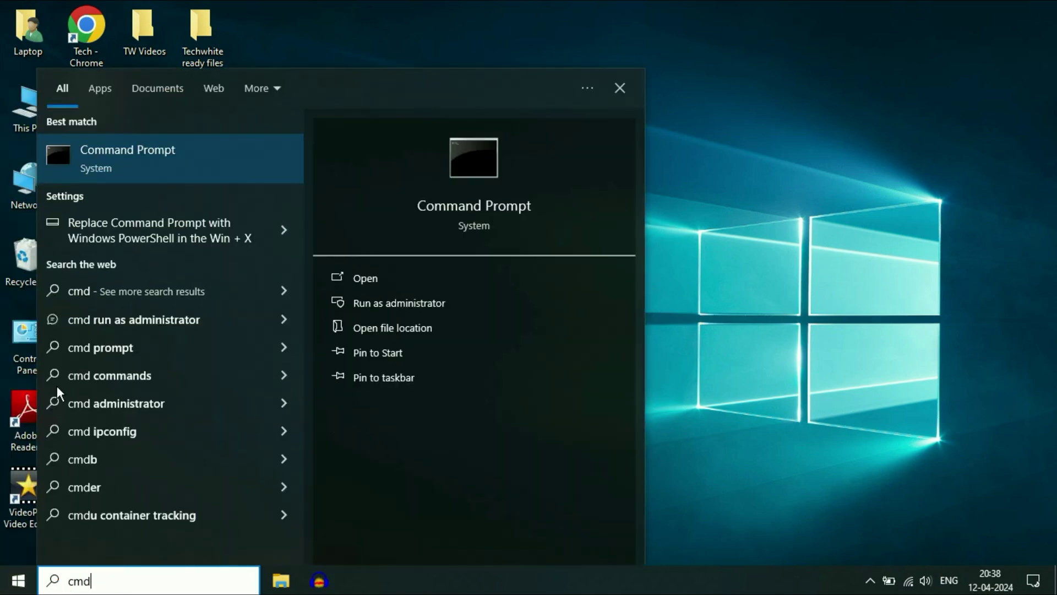
{"action": "right_click", "coordinate": [134, 170]}
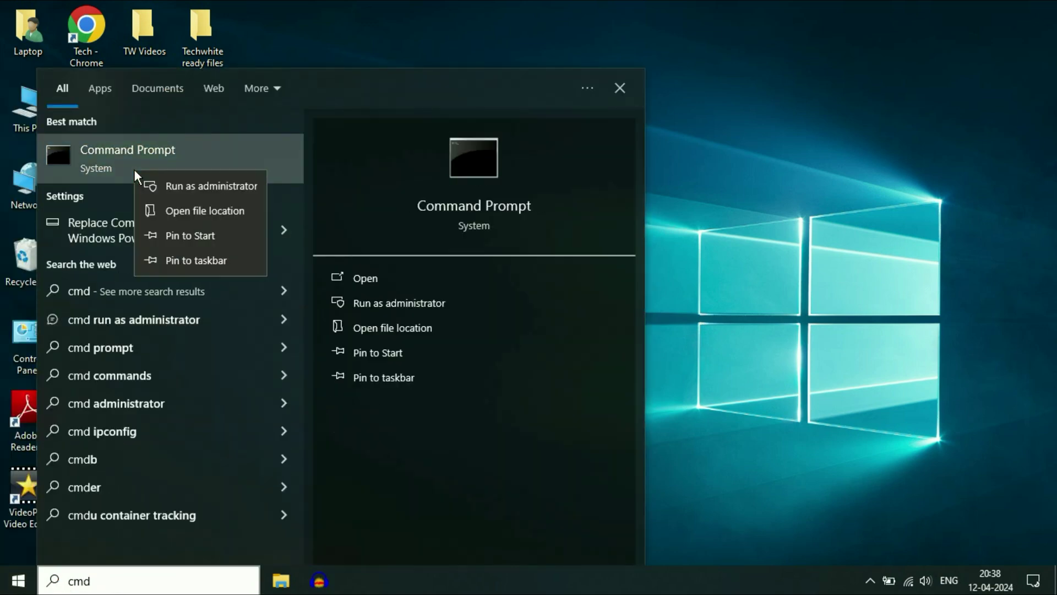
{"action": "left_click", "coordinate": [212, 187]}
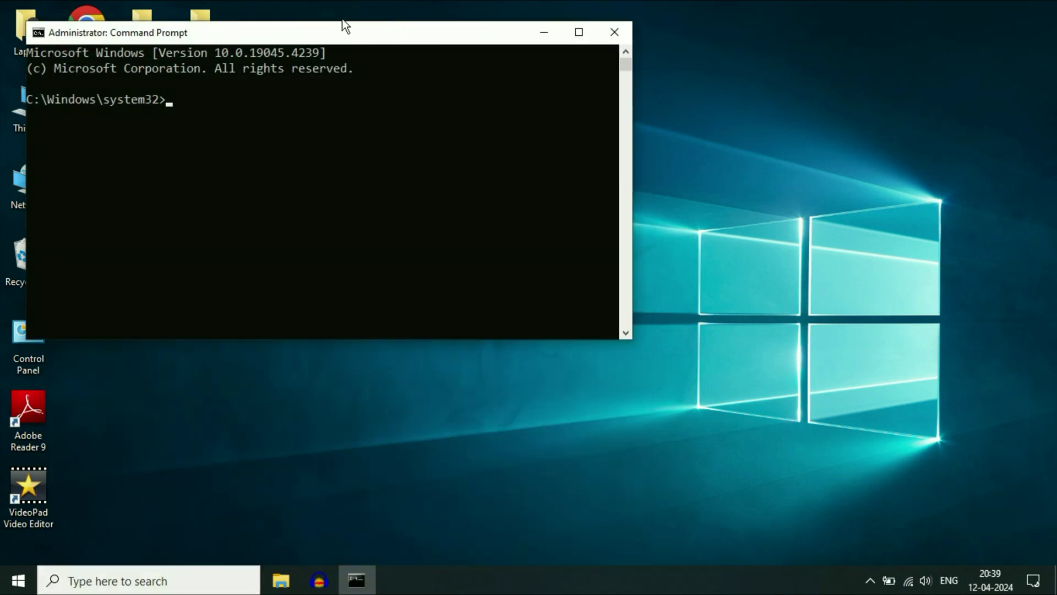
{"action": "left_click_drag", "start_coordinate": [295, 42], "coordinate": [490, 108]}
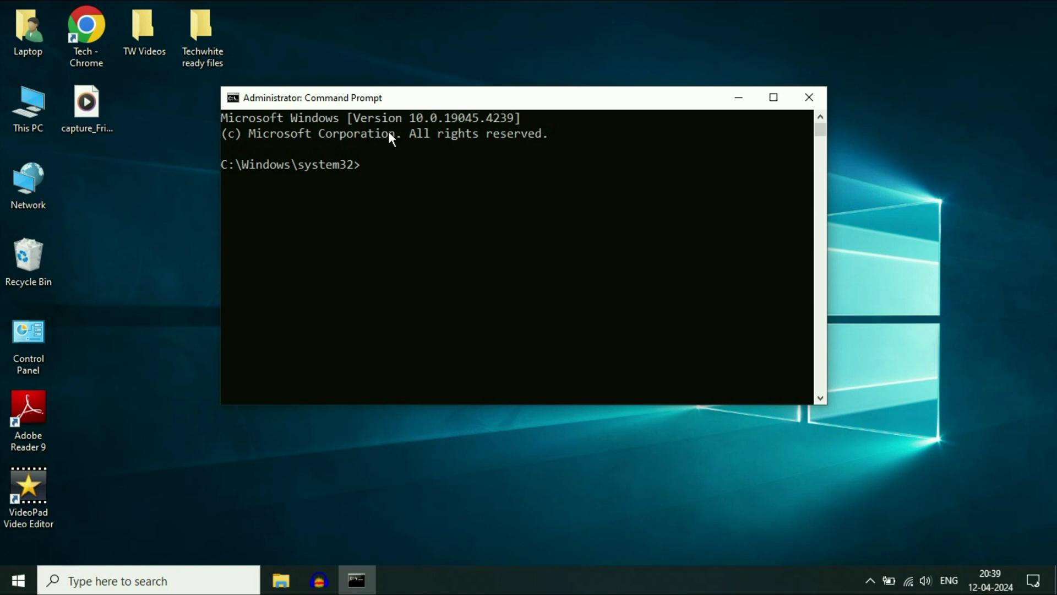
- Release and renew the computer's IP addresses by running ipconfig /release followed by ipconfig /renew
{"action": "type", "text": "ipconfig /"}
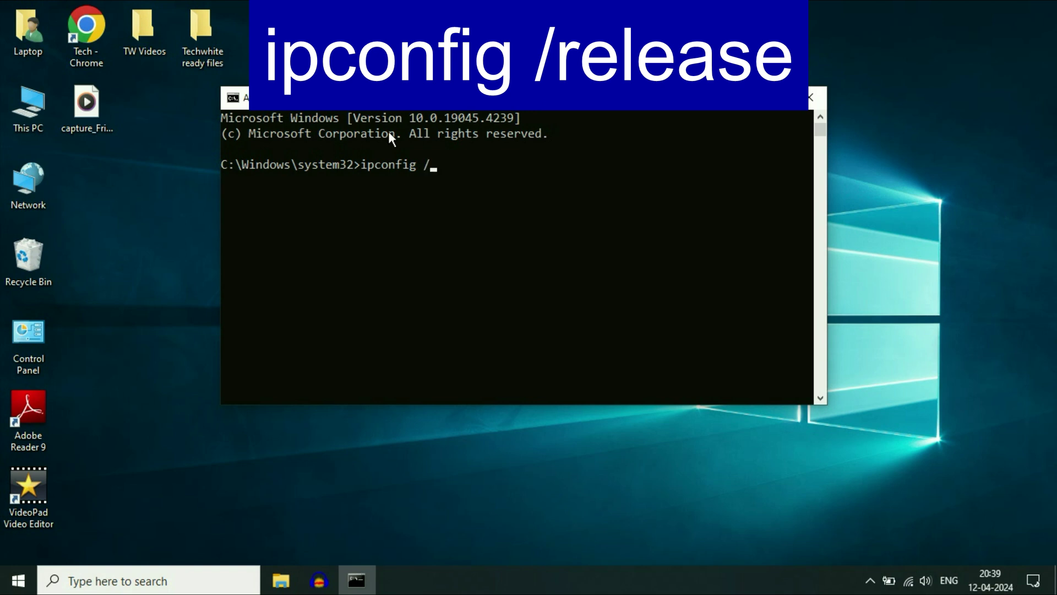
{"action": "type", "text": "release"}
{"action": "key", "text": "Return"}
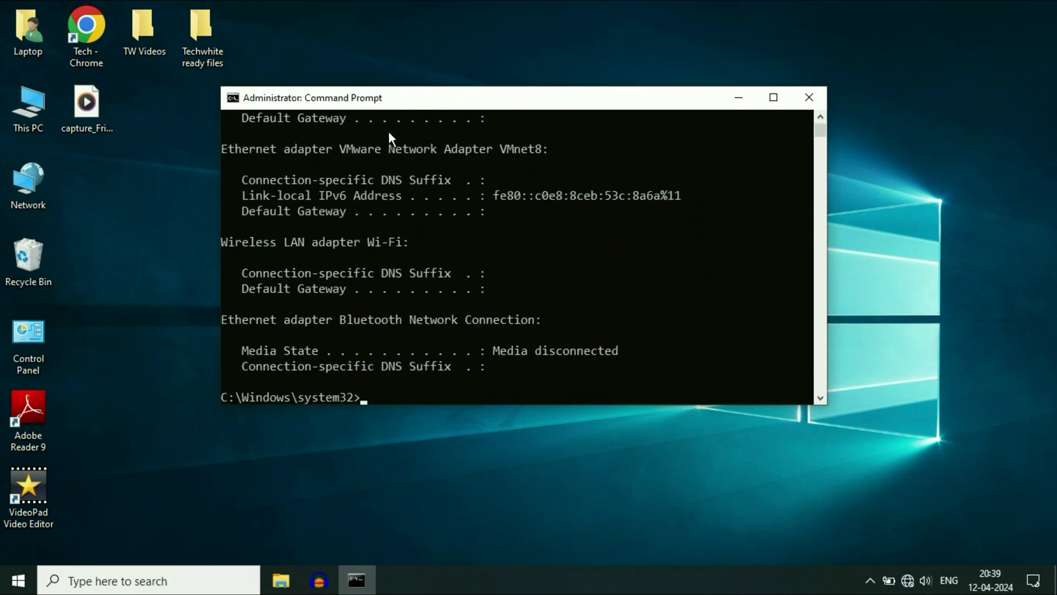
{"action": "type", "text": "ipconfig"}
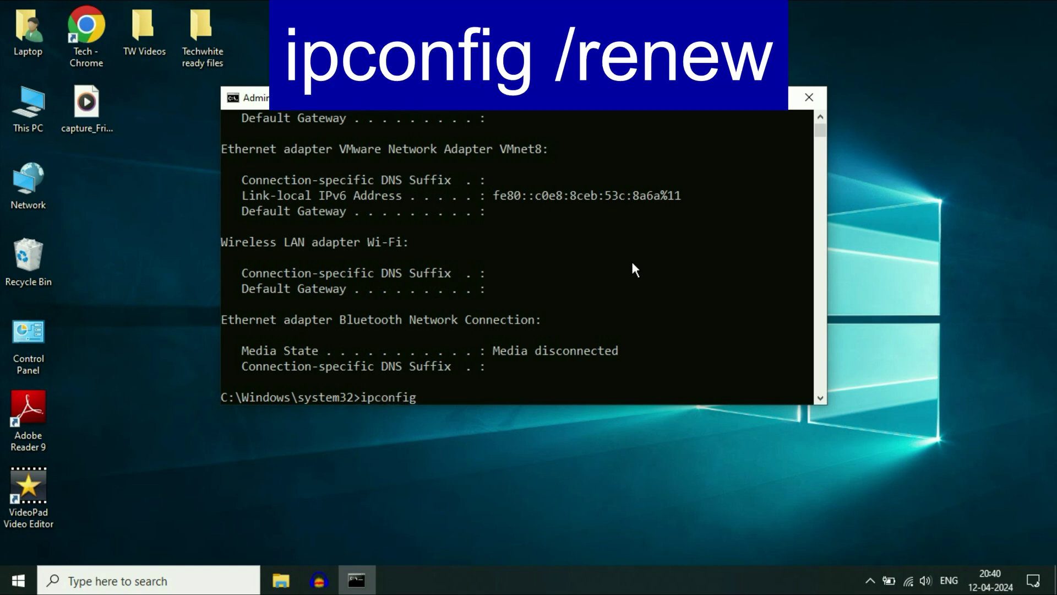
{"action": "type", "text": " /renew"}
{"action": "key", "text": "Return"}
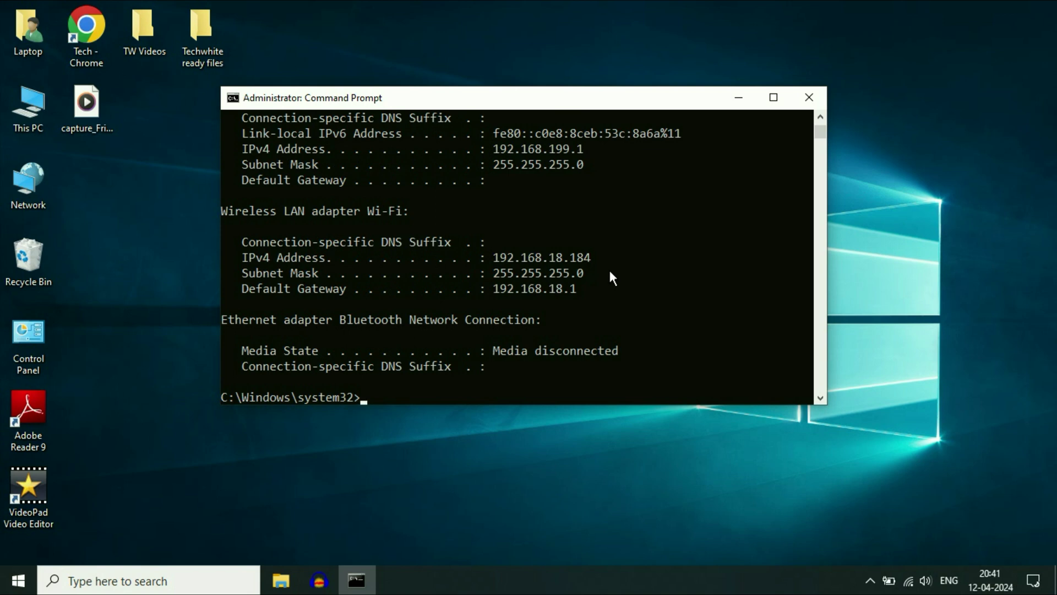
- Reset the Winsock catalog by running netsh winsock reset catalog, and close the Command Prompt
{"action": "type", "text": "nets"}
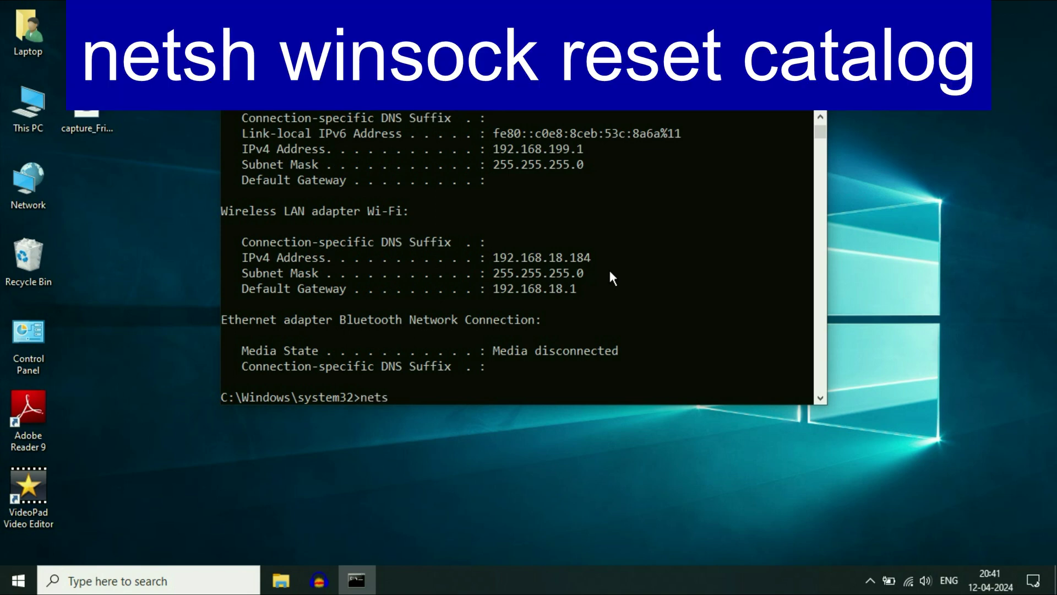
{"action": "type", "text": "h winsock reset catalog"}
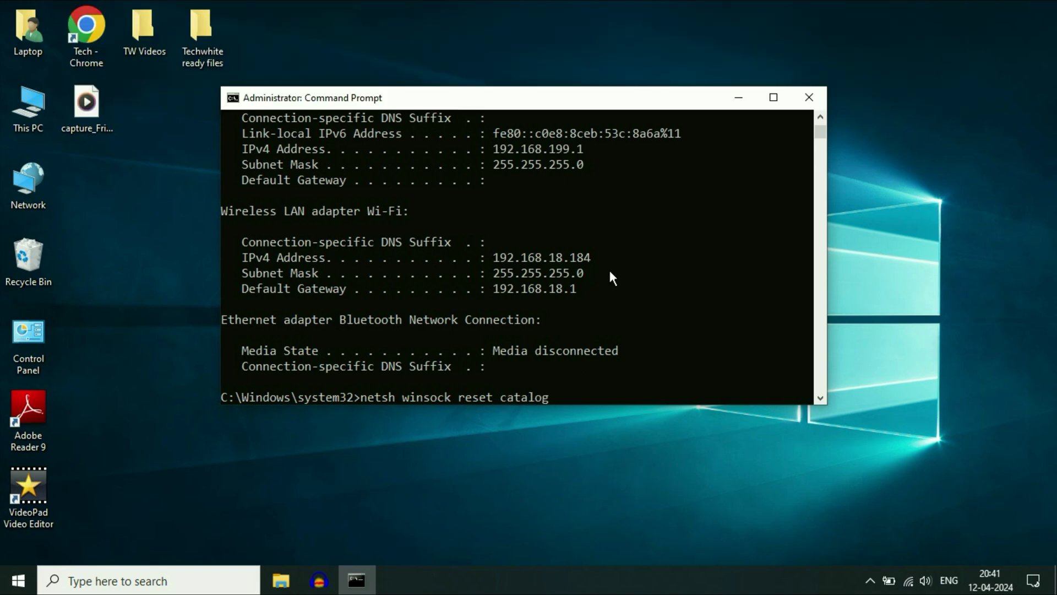
{"action": "key", "text": "Return"}
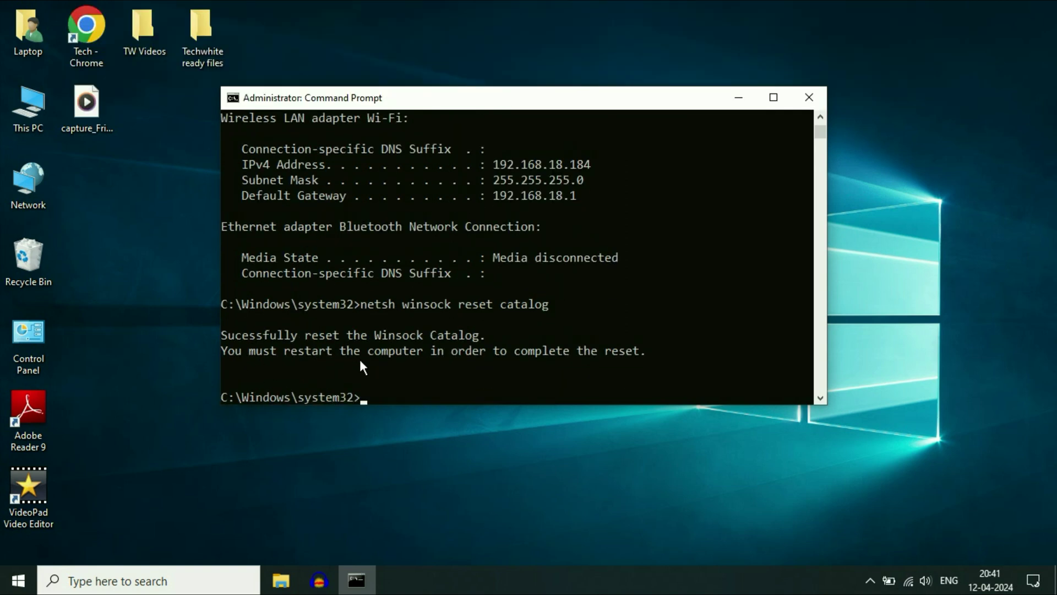
{"action": "left_click_drag", "start_coordinate": [281, 351], "coordinate": [411, 351]}
{"action": "left_click", "coordinate": [410, 351]}
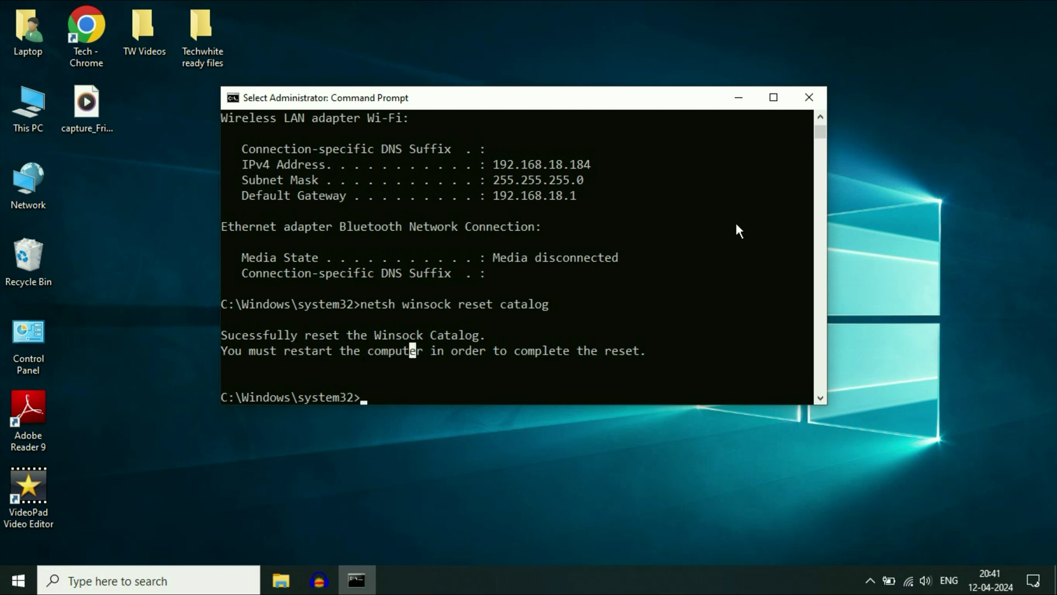
{"action": "left_click", "coordinate": [809, 97]}
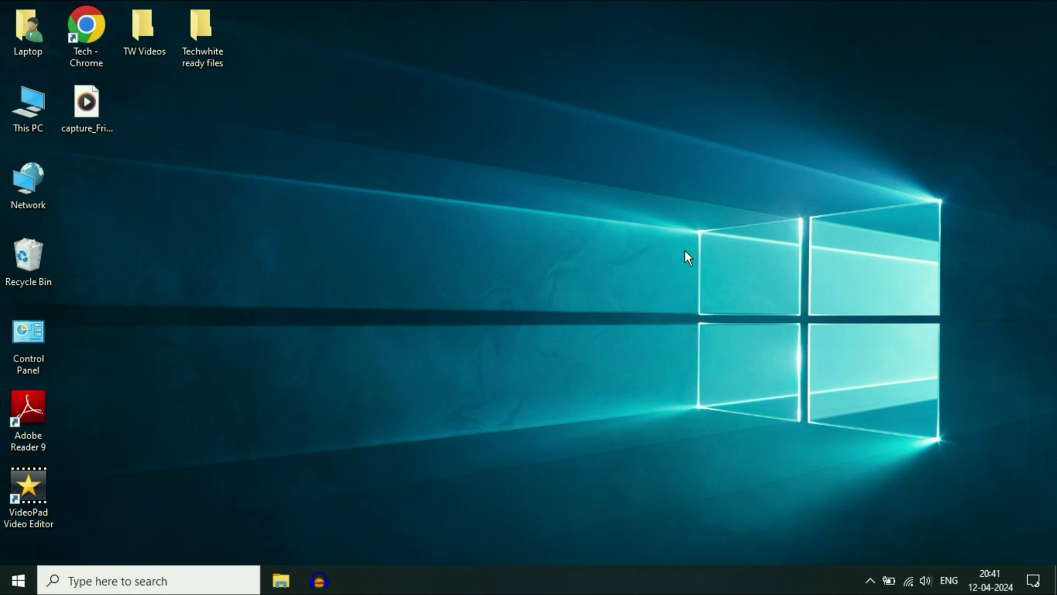
- View the Network reset page from the Network & Internet status settings, then close Settings without resetting
{"action": "right_click", "coordinate": [910, 583]}
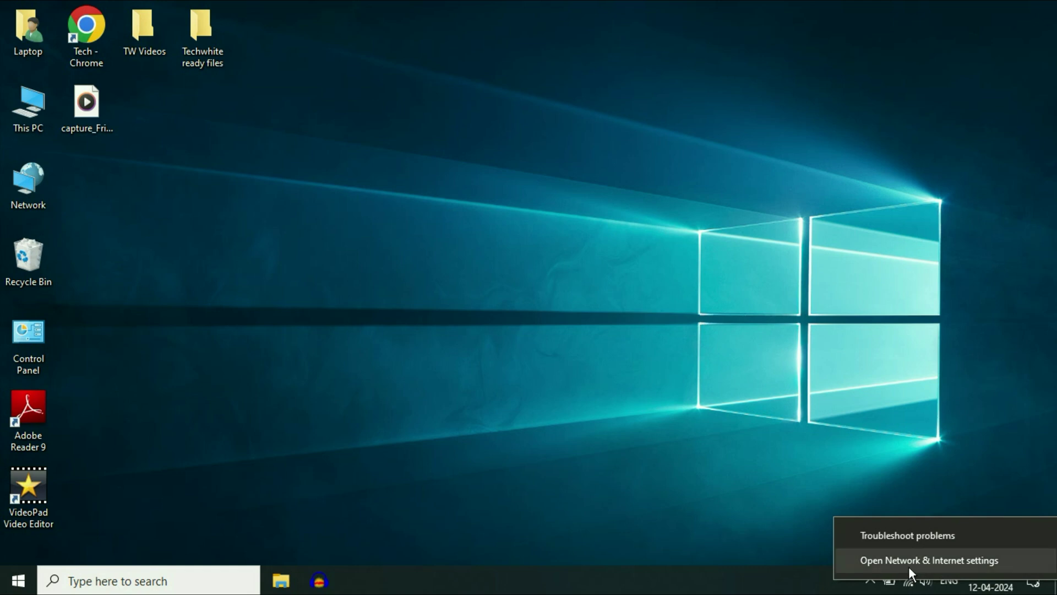
{"action": "left_click", "coordinate": [910, 570]}
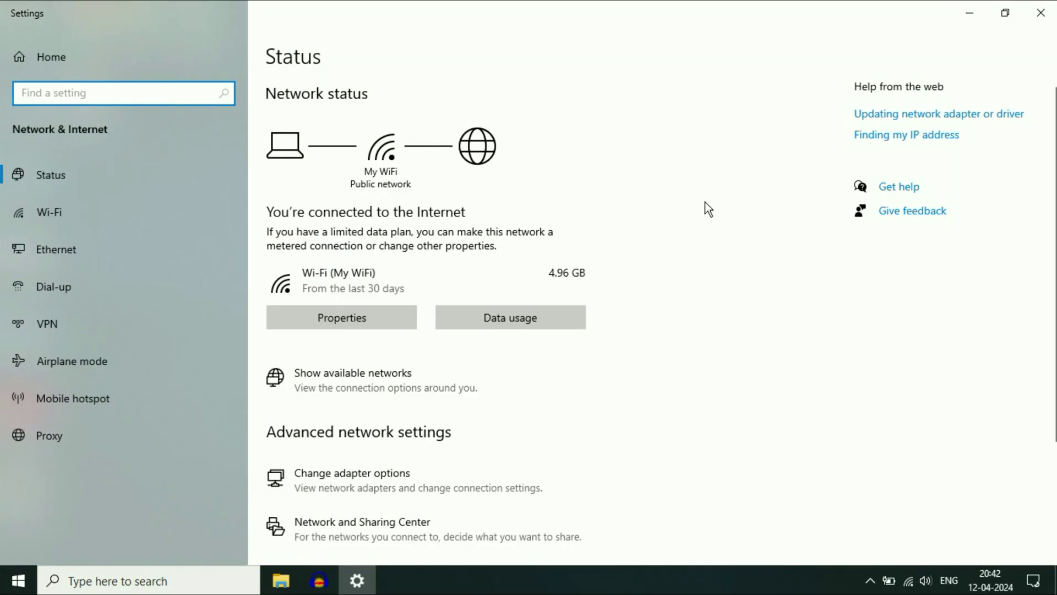
{"action": "scroll", "coordinate": [705, 203], "scroll_direction": "down", "scroll_amount": 3}
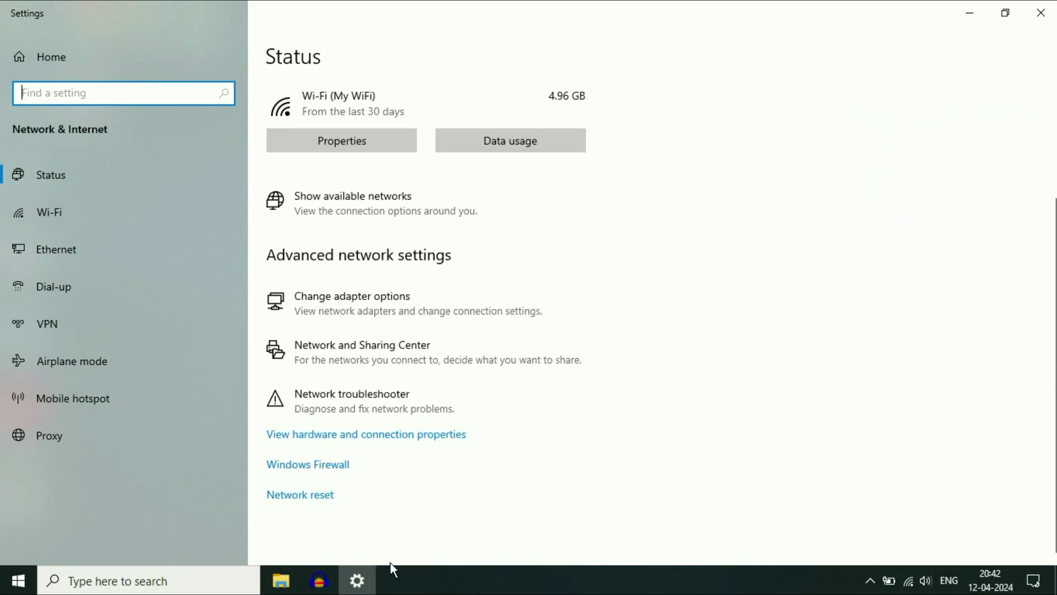
{"action": "left_click", "coordinate": [291, 497]}
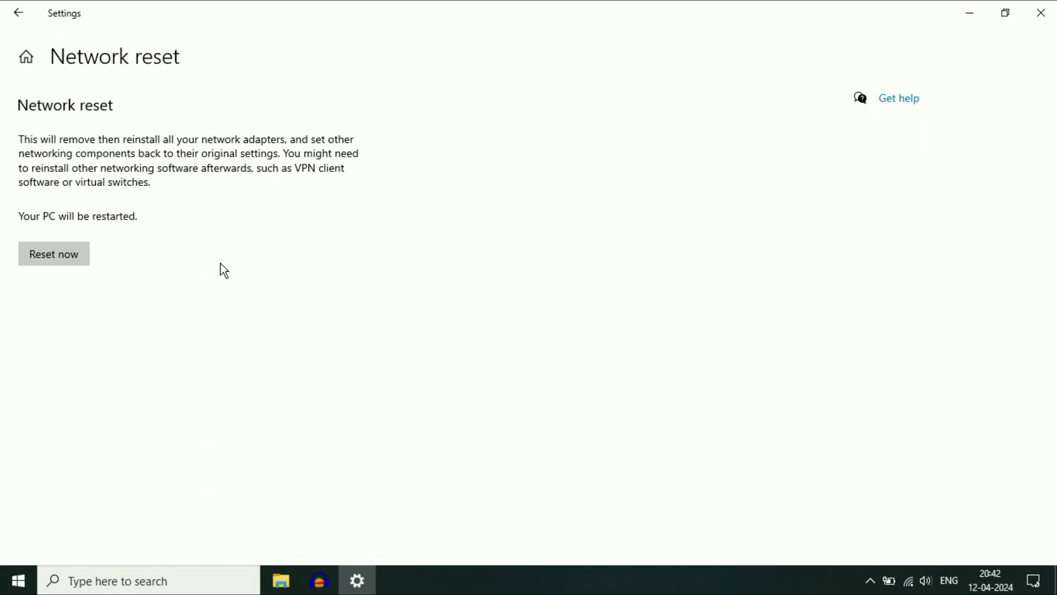
{"action": "left_click", "coordinate": [1041, 12]}
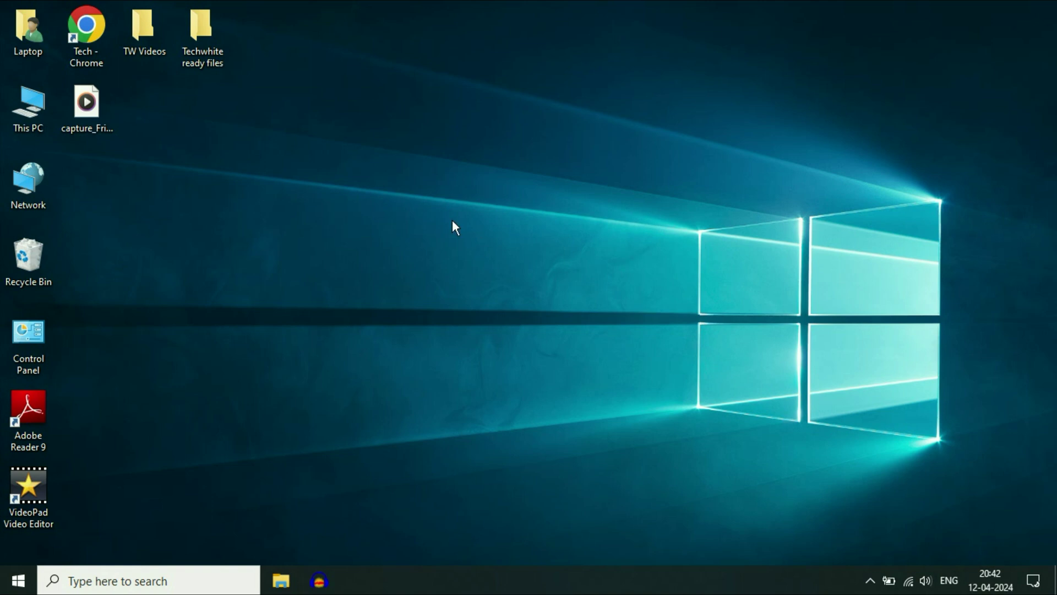
- Open Device Manager, move its window clear of the desktop icons and expand the Network adapters category
{"action": "right_click", "coordinate": [20, 579]}
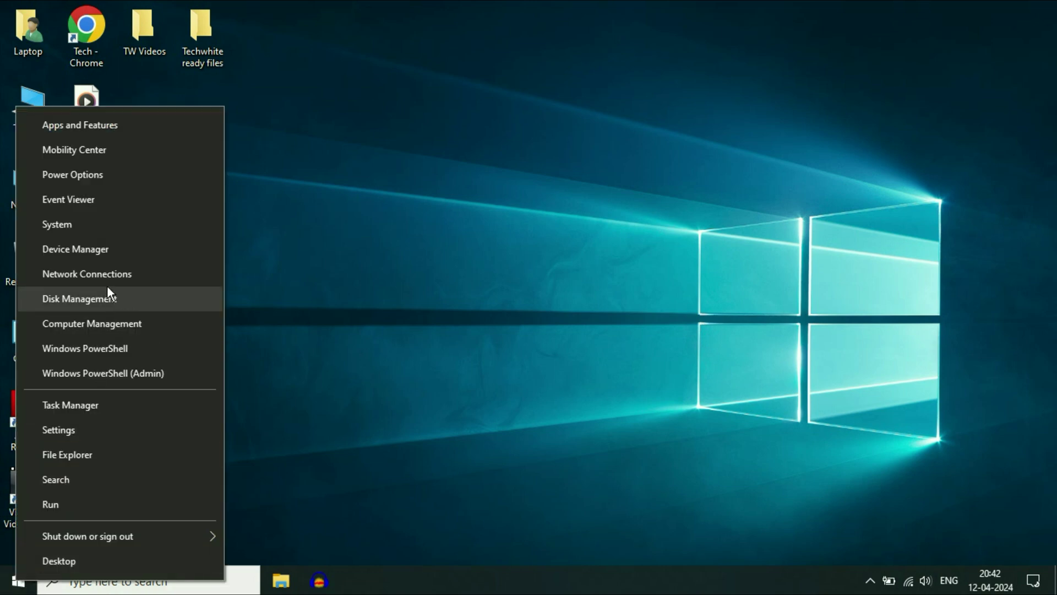
{"action": "left_click", "coordinate": [97, 257]}
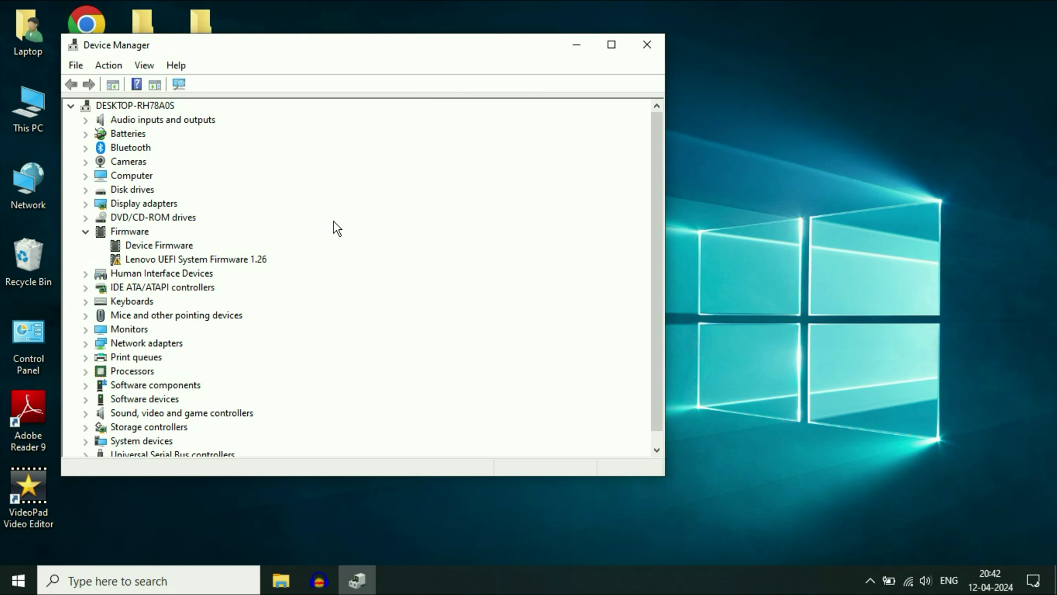
{"action": "left_click_drag", "start_coordinate": [401, 45], "coordinate": [679, 48]}
{"action": "scroll", "coordinate": [452, 262], "scroll_direction": "down", "scroll_amount": 1}
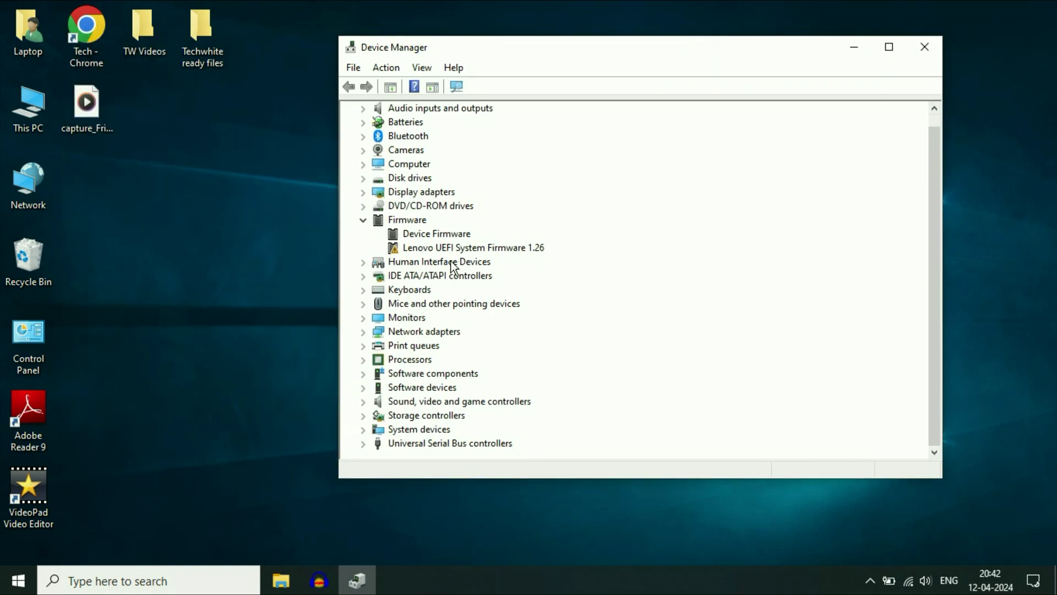
{"action": "left_click", "coordinate": [418, 331]}
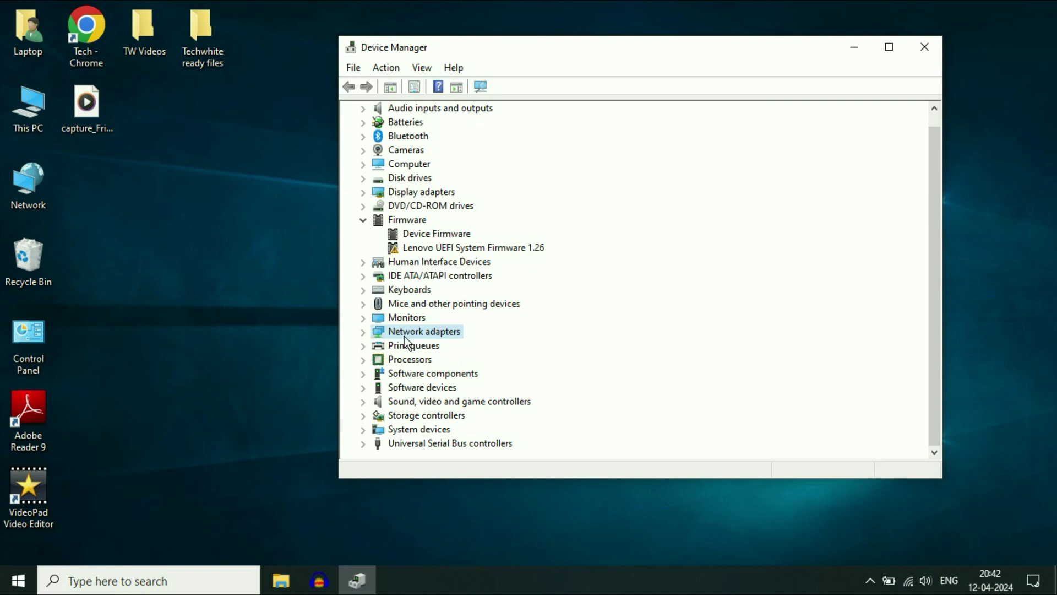
{"action": "left_click", "coordinate": [362, 333]}
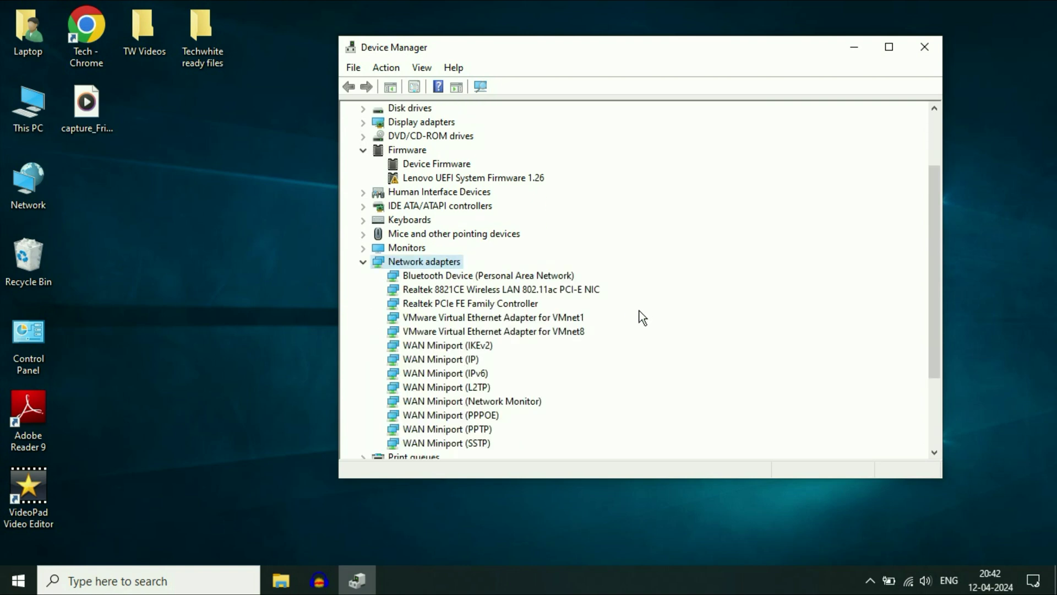
- Start a driver update for the Realtek 8821CE Wireless LAN adapter, picking from the list of drivers available on the computer
{"action": "left_click", "coordinate": [445, 292]}
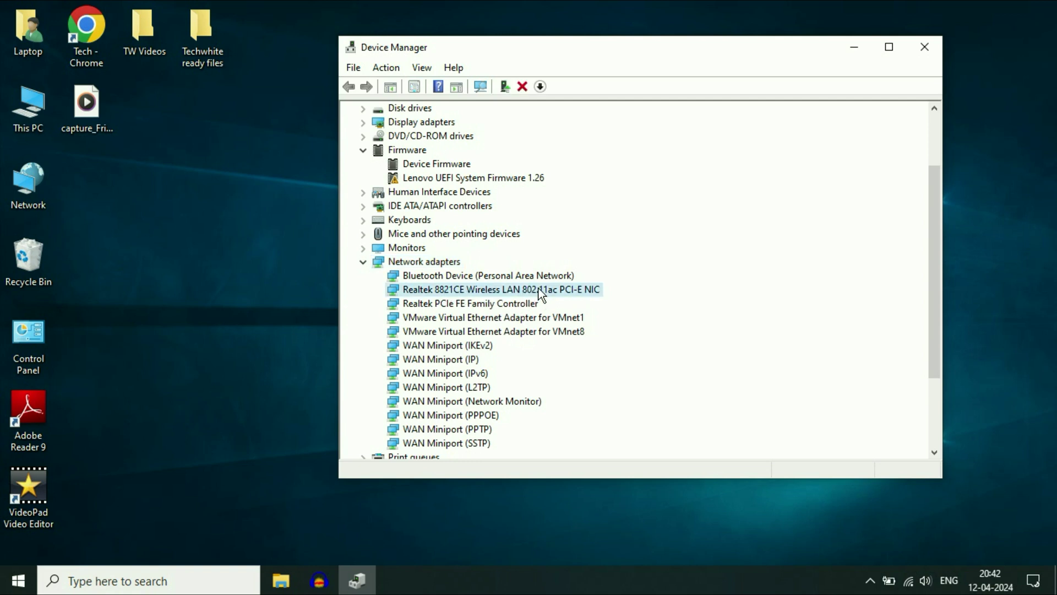
{"action": "right_click", "coordinate": [490, 289]}
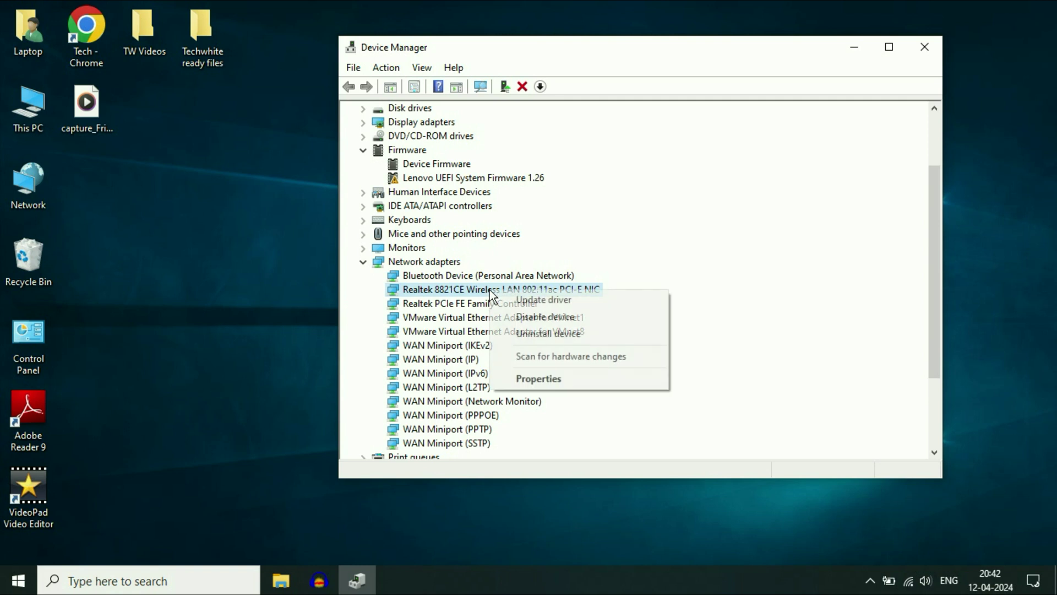
{"action": "left_click", "coordinate": [534, 300]}
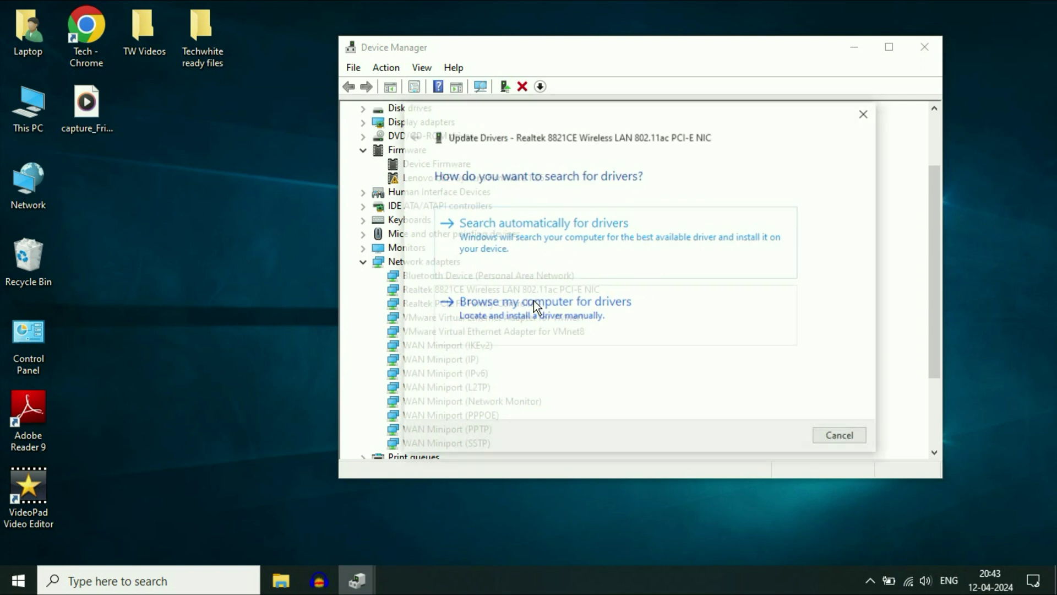
{"action": "left_click", "coordinate": [498, 316]}
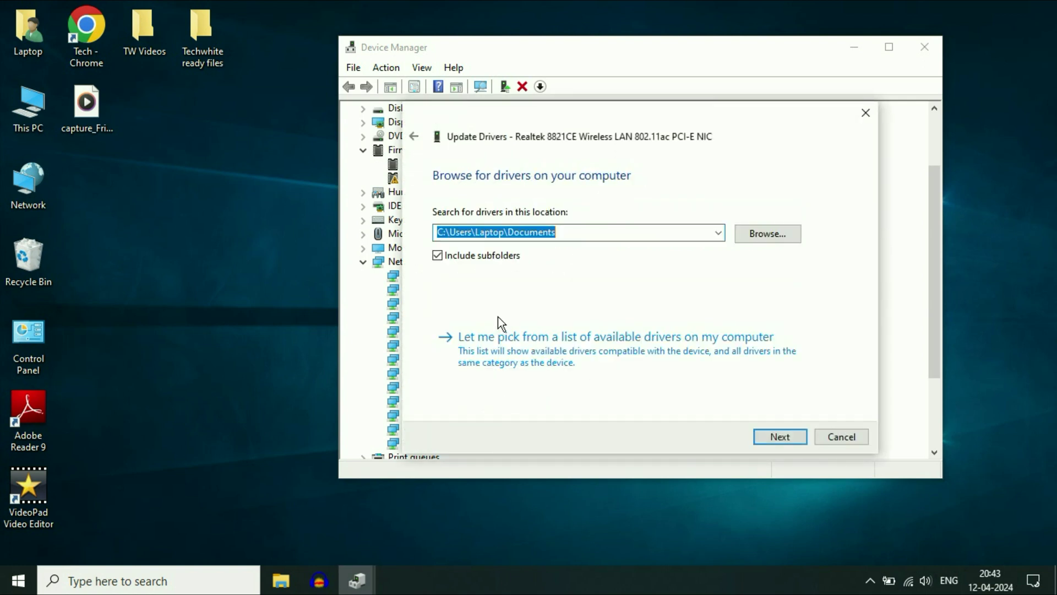
{"action": "left_click", "coordinate": [538, 359]}
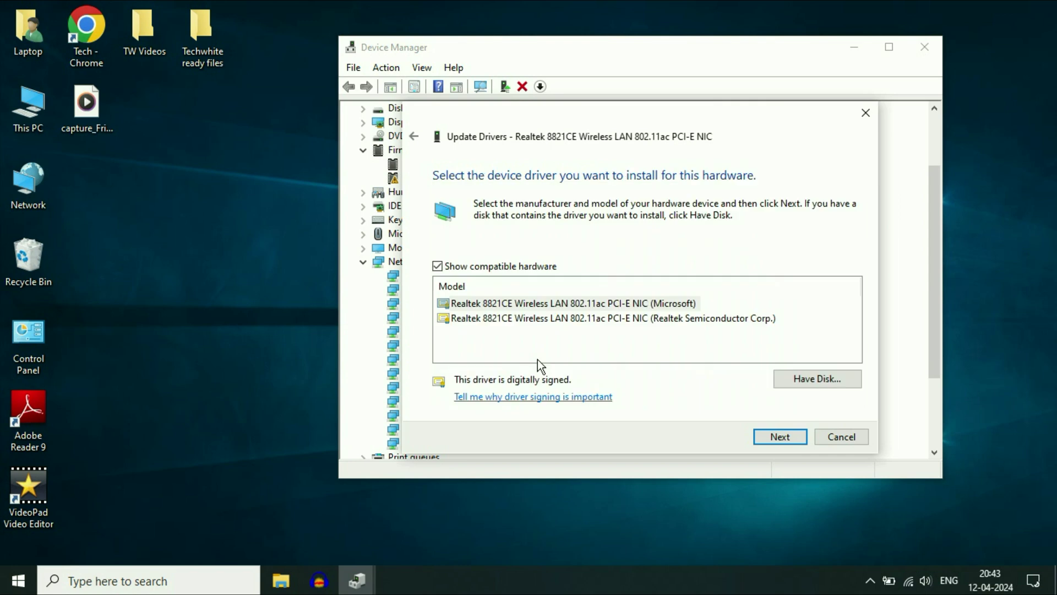
- Install the Microsoft version of the Realtek 8821CE Wireless LAN driver, then close the update wizard and Device Manager
{"action": "left_click", "coordinate": [616, 304]}
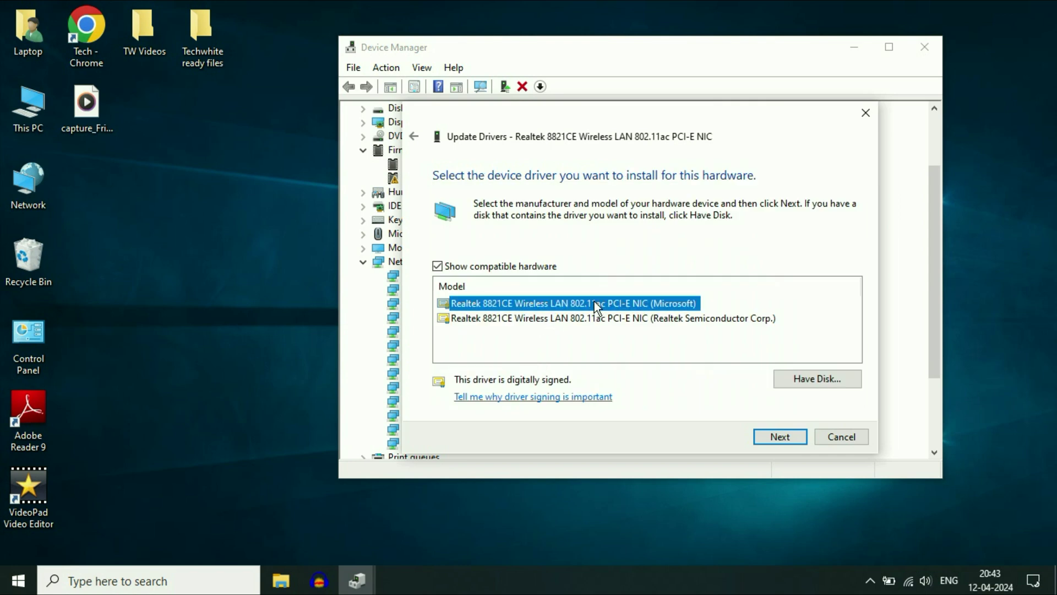
{"action": "left_click", "coordinate": [769, 434]}
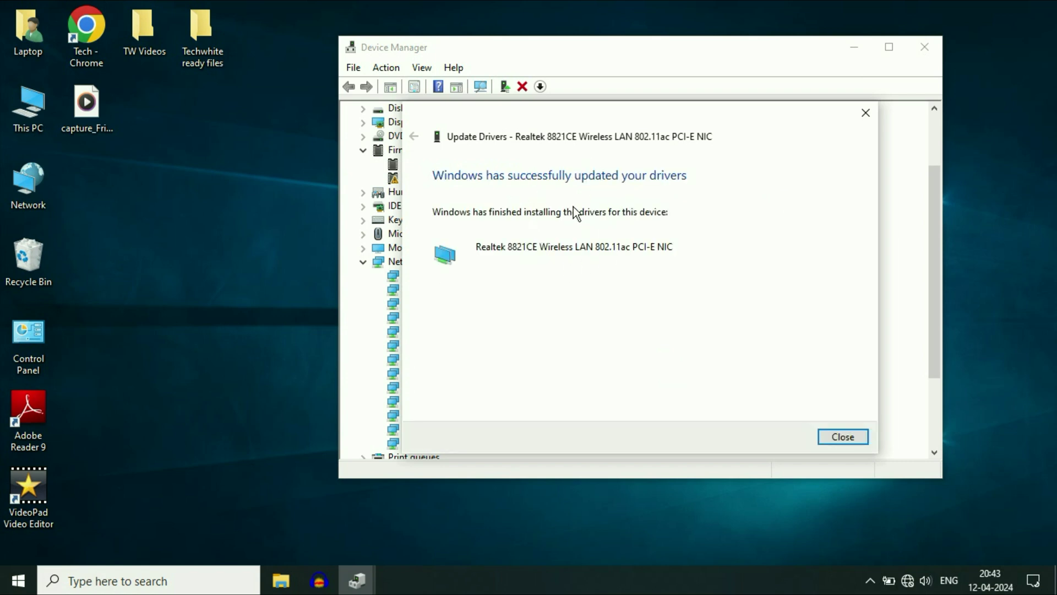
{"action": "left_click", "coordinate": [843, 437]}
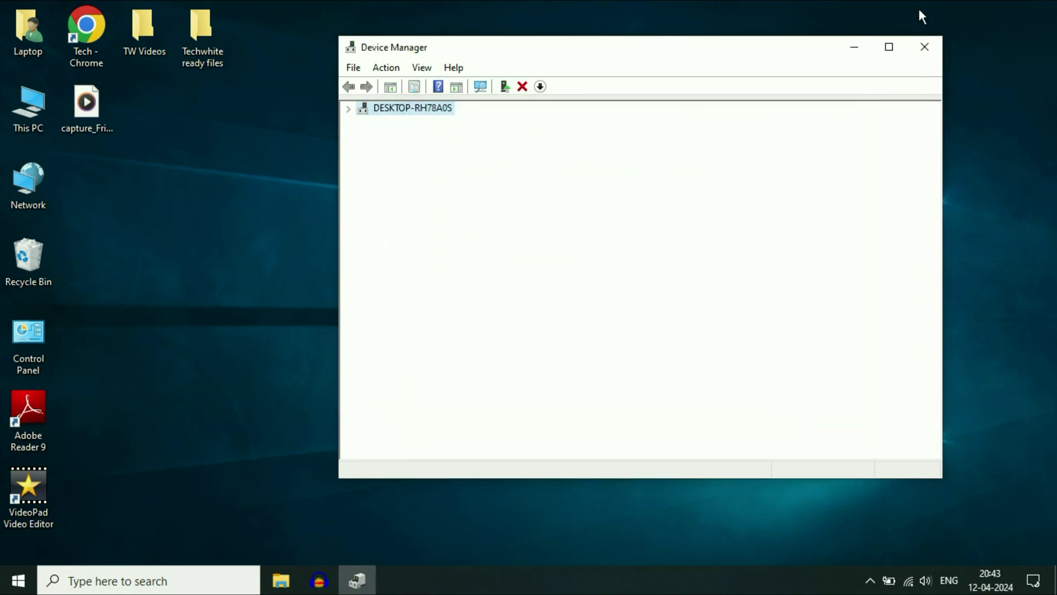
{"action": "left_click", "coordinate": [930, 48]}
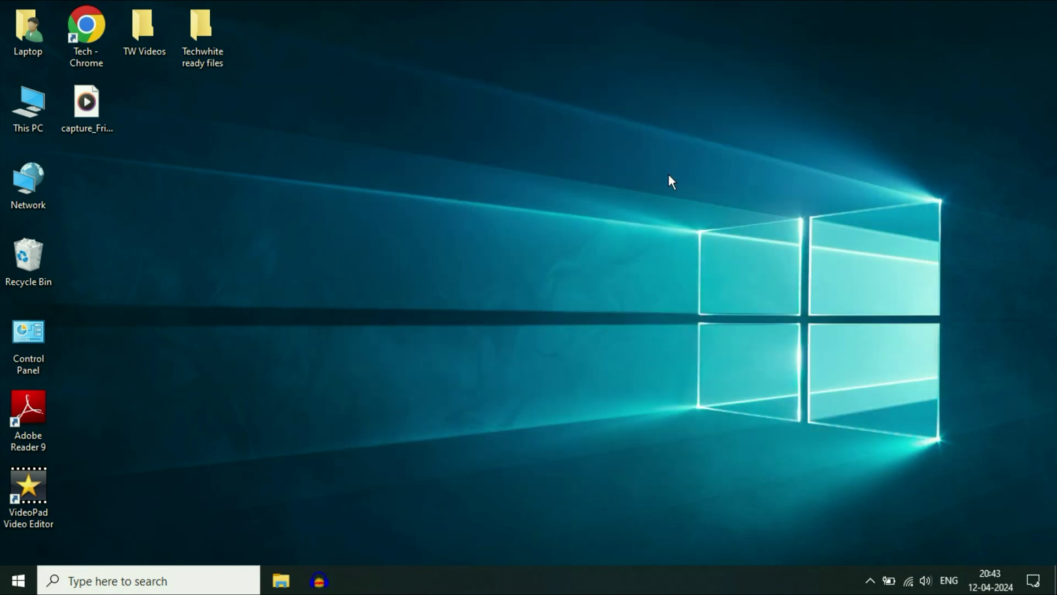